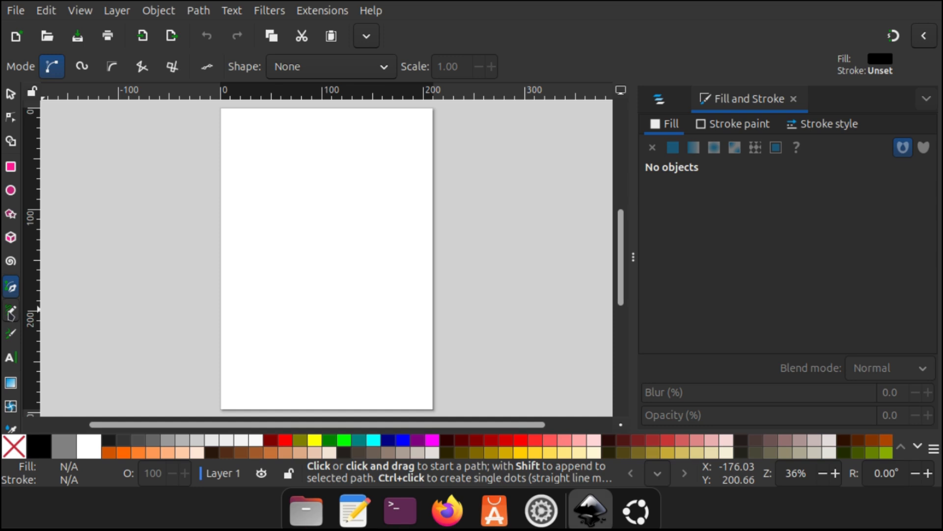
# Draw a freehand horizontal line about 127 mm long across the middle of the page with the Pencil tool.
pyautogui.click(11, 312)
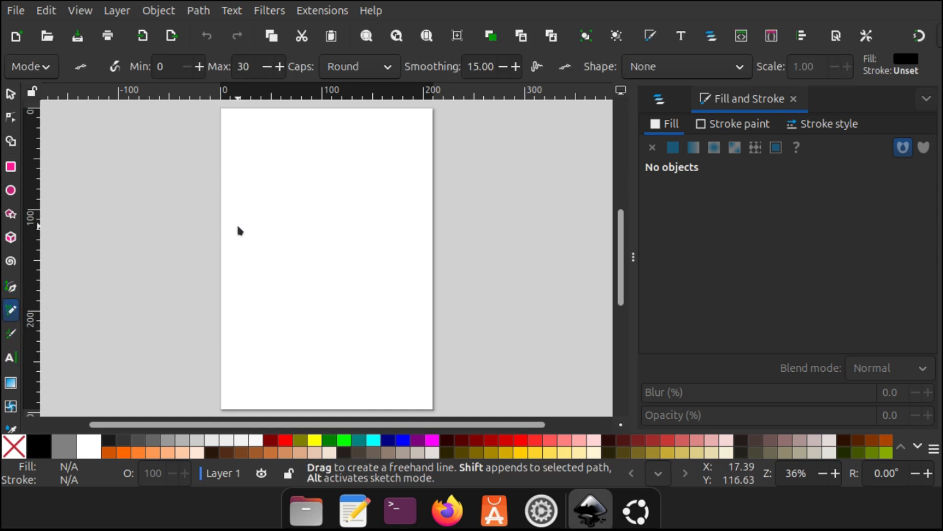
pyautogui.moveTo(236, 224); pyautogui.dragTo(364, 225)
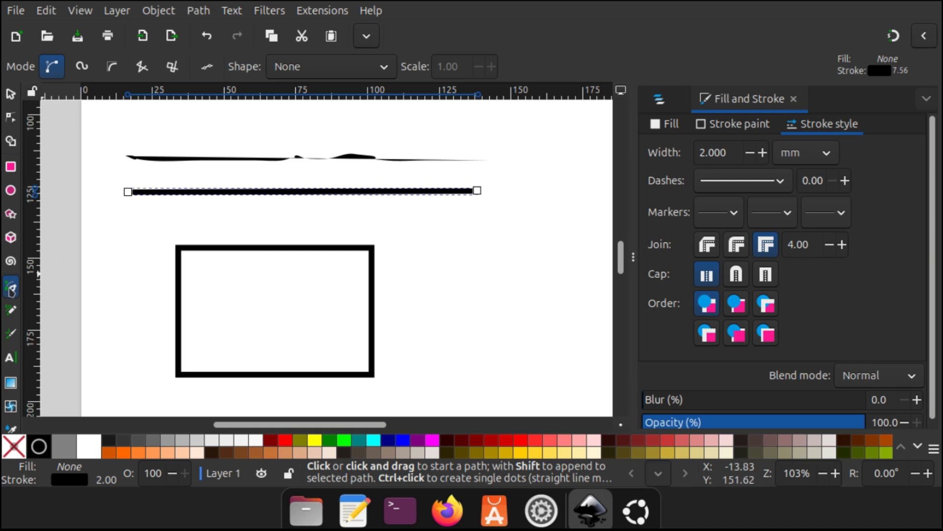
# Draw two straight horizontal Bezier lines, one about 120 mm long above the rectangle and one about 109 mm long below it.
pyautogui.click(130, 224)
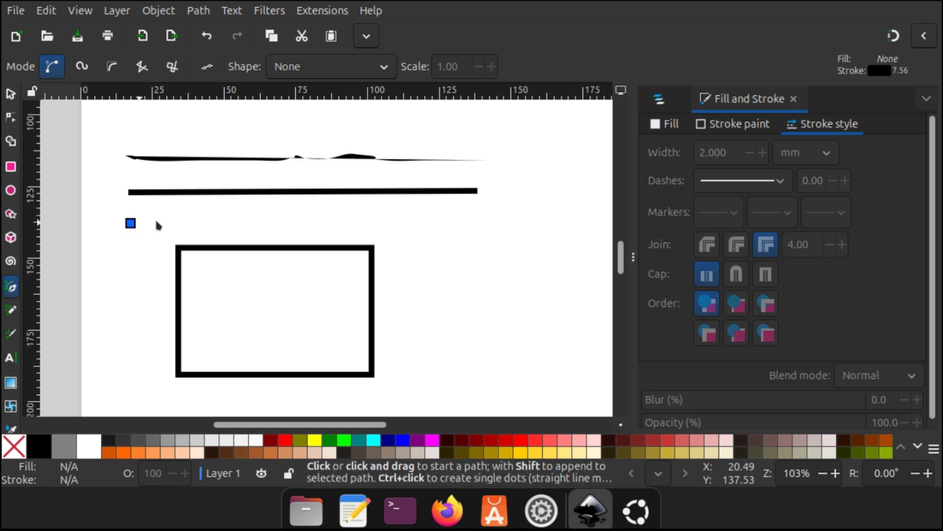
pyautogui.click(475, 221)
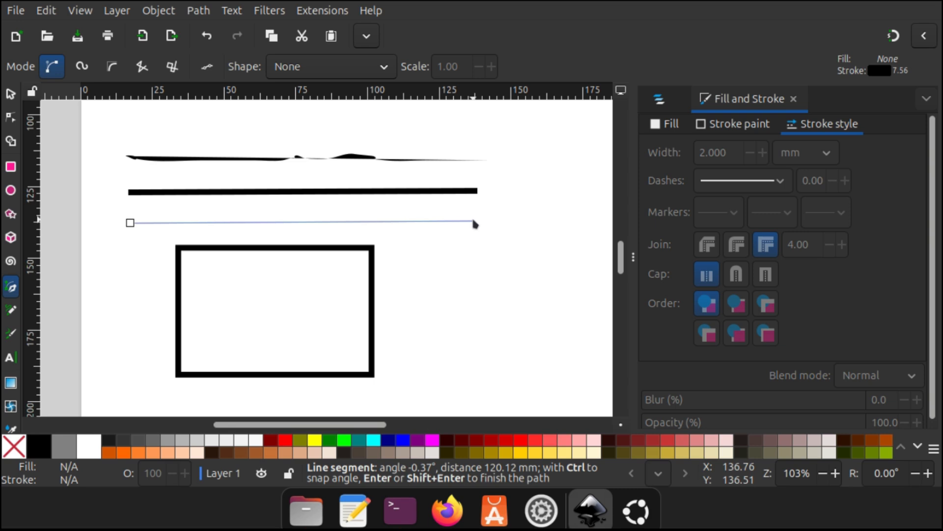
pyautogui.press('Return')
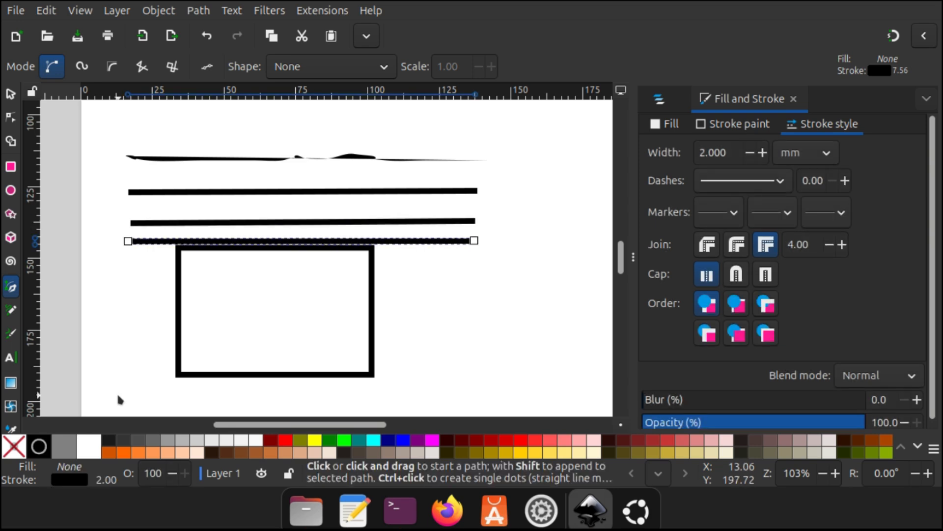
pyautogui.click(118, 394)
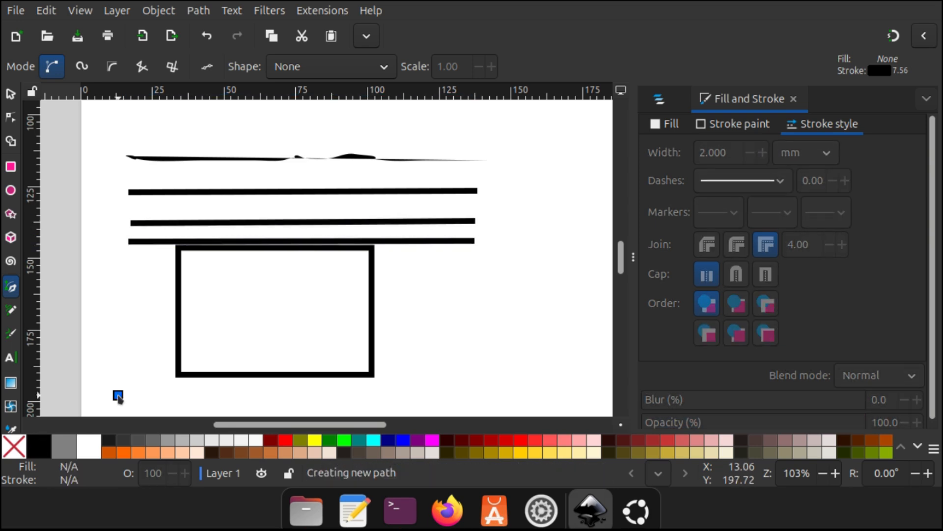
pyautogui.click(430, 398)
pyautogui.press('Return')
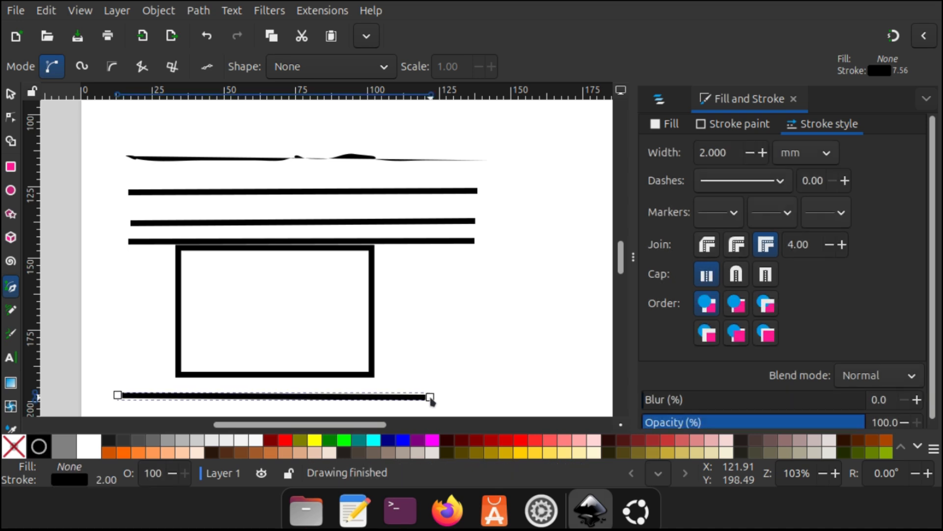
# Draw a closed triangle with a base about 72 mm long below the lowest line on the page.
pyautogui.moveTo(622, 259); pyautogui.dragTo(622, 292)
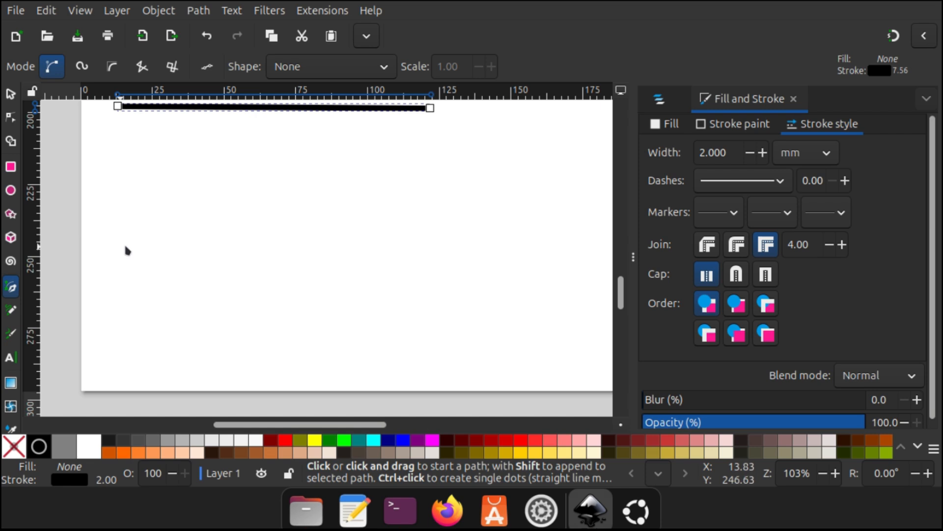
pyautogui.click(305, 189)
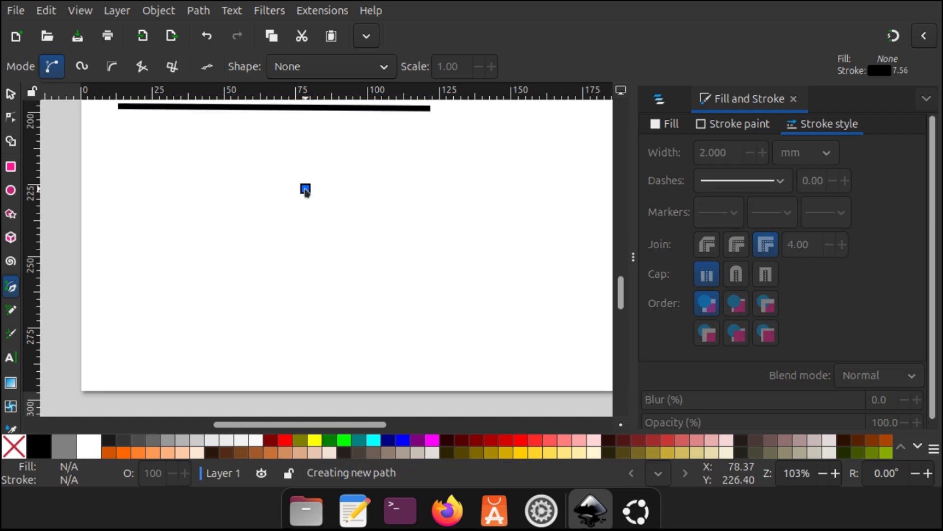
pyautogui.click(202, 291)
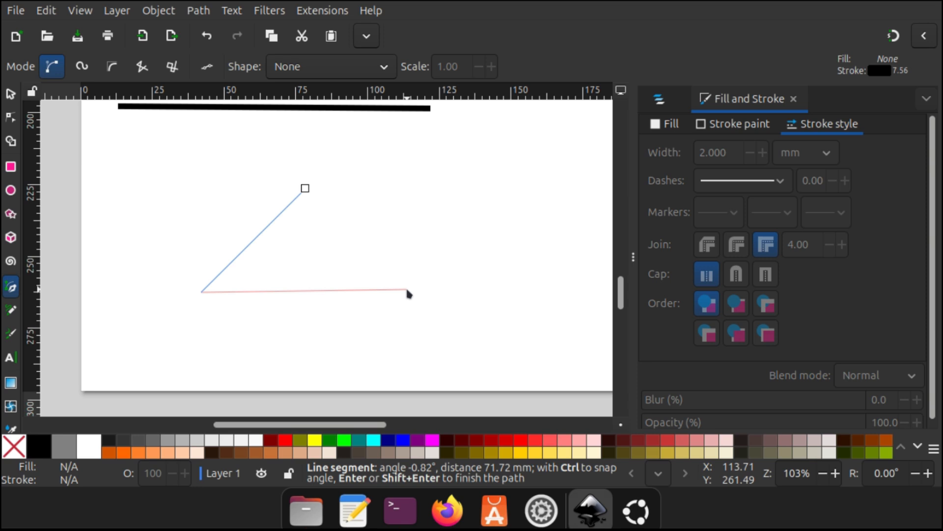
pyautogui.click(406, 289)
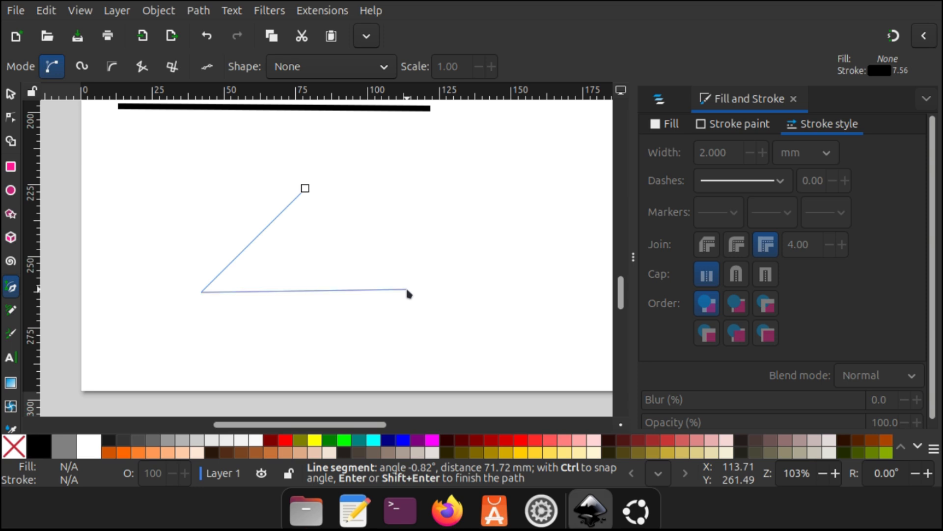
pyautogui.click(305, 190)
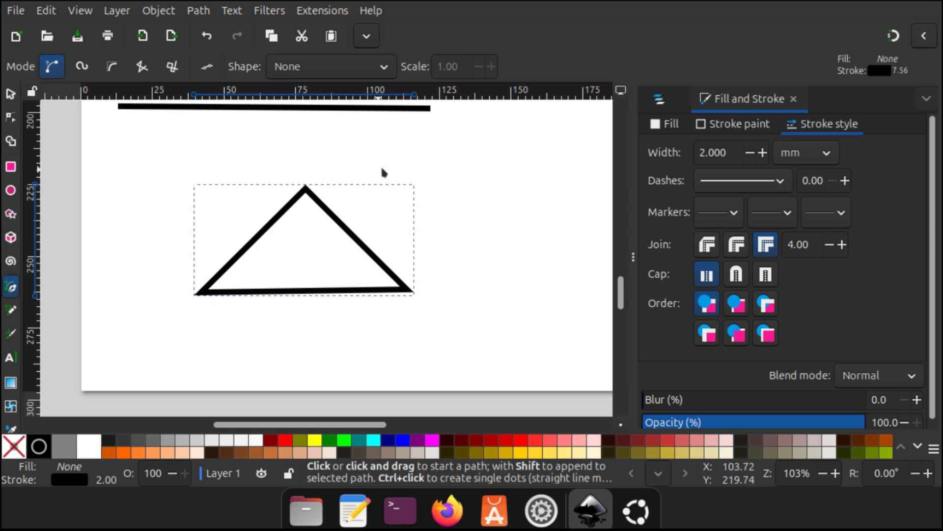
# Draw a closed A-shaped outline near the top of the page, with a pointed notch cut into its base.
pyautogui.moveTo(620, 293); pyautogui.dragTo(620, 222)
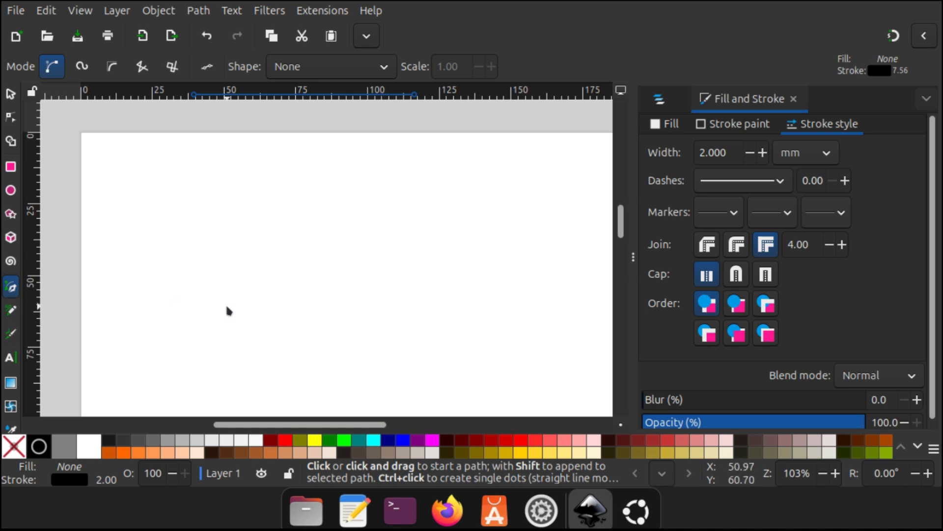
pyautogui.click(220, 326)
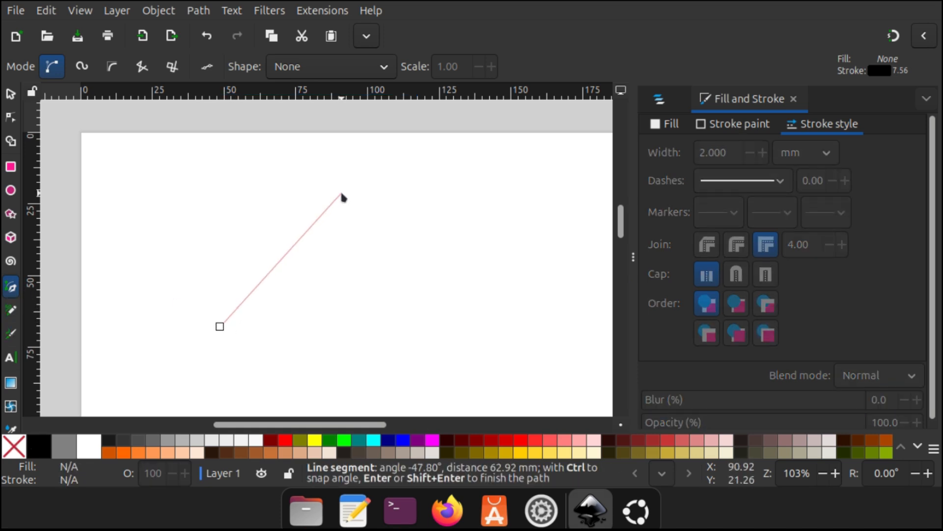
pyautogui.click(357, 167)
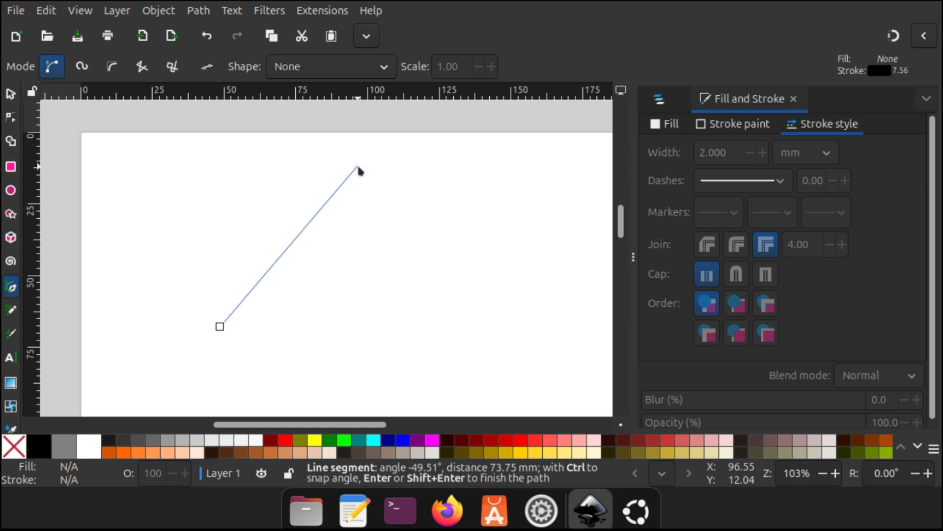
pyautogui.click(444, 343)
pyautogui.click(367, 341)
pyautogui.click(352, 274)
pyautogui.click(300, 340)
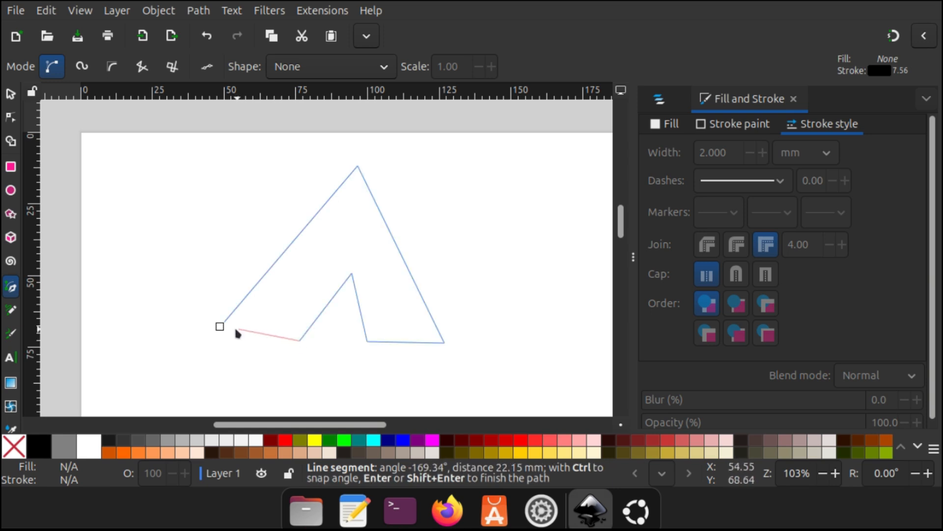
pyautogui.click(220, 327)
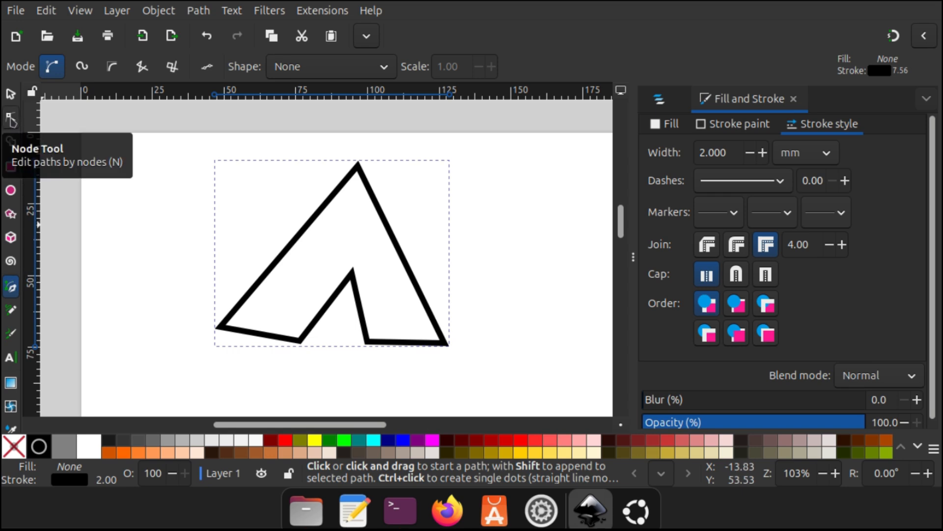
# Edit the A-shaped outline's nodes, lowering its left base corner to about Y 71.7 mm and moving the notch's left foot inward.
pyautogui.click(11, 118)
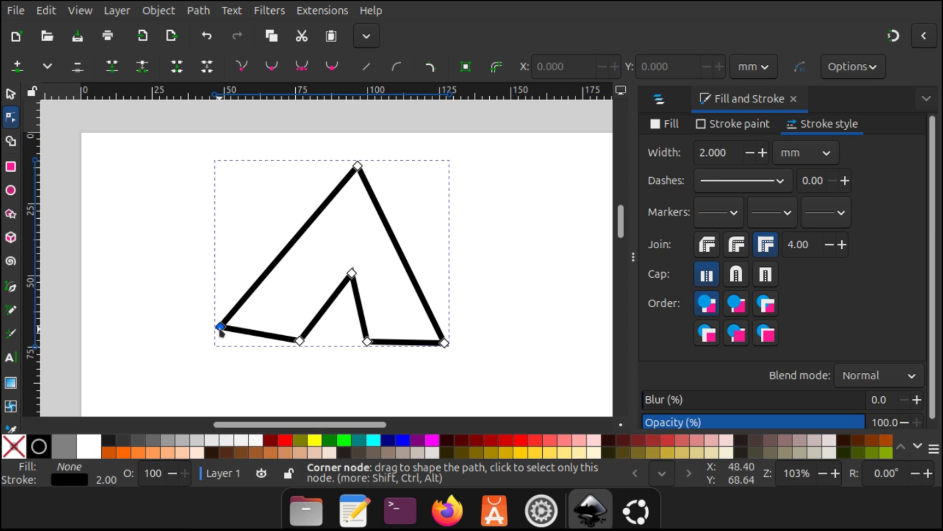
pyautogui.moveTo(220, 330); pyautogui.dragTo(221, 341)
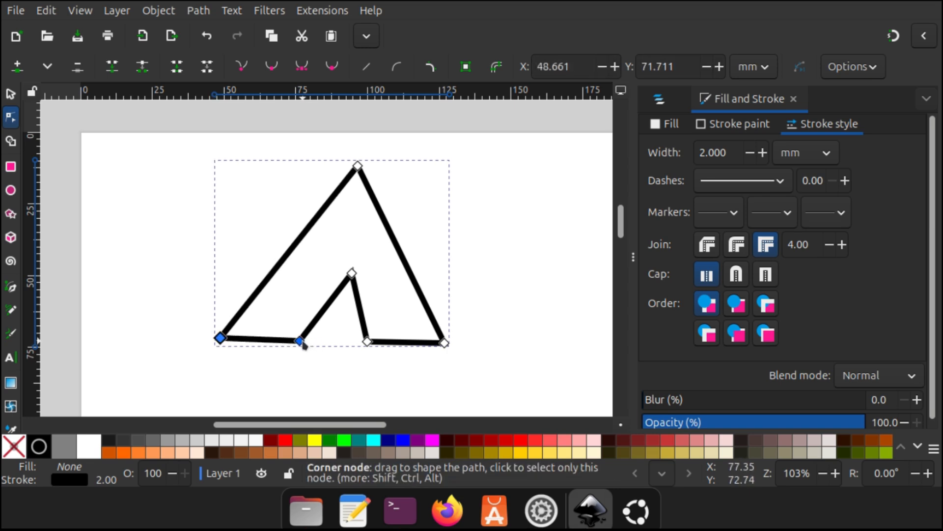
pyautogui.moveTo(303, 344); pyautogui.dragTo(324, 344)
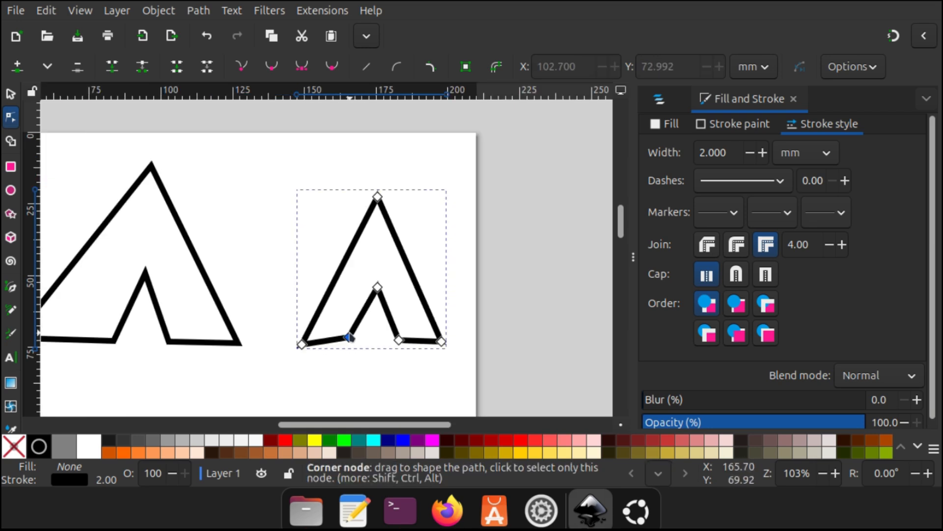
# Level the base corners of the smaller A-shaped outline and bend both of its outer sides outward into curves.
pyautogui.moveTo(349, 338)
pyautogui.mouseDown()
pyautogui.moveTo(396, 353)
pyautogui.moveTo(443, 349)
pyautogui.mouseUp()
pyautogui.hscroll(2, 326, 274)
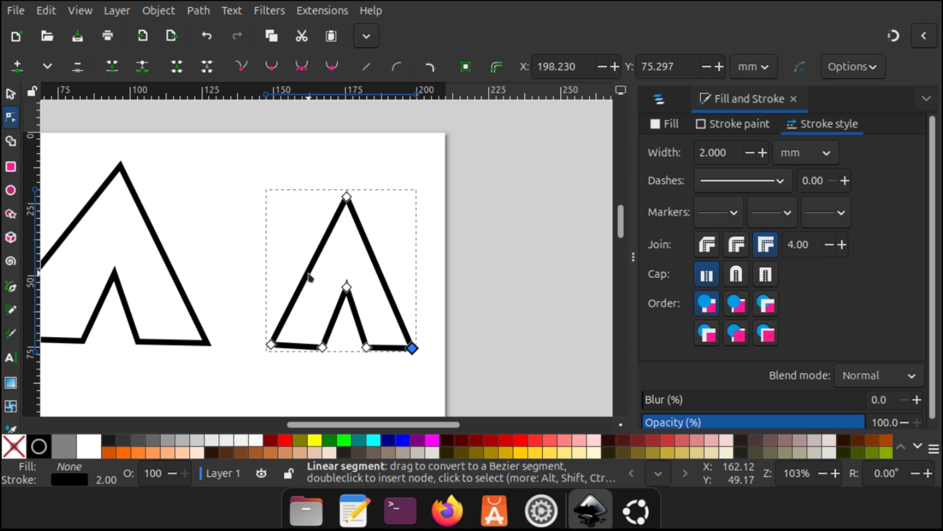
pyautogui.moveTo(308, 276); pyautogui.dragTo(296, 265)
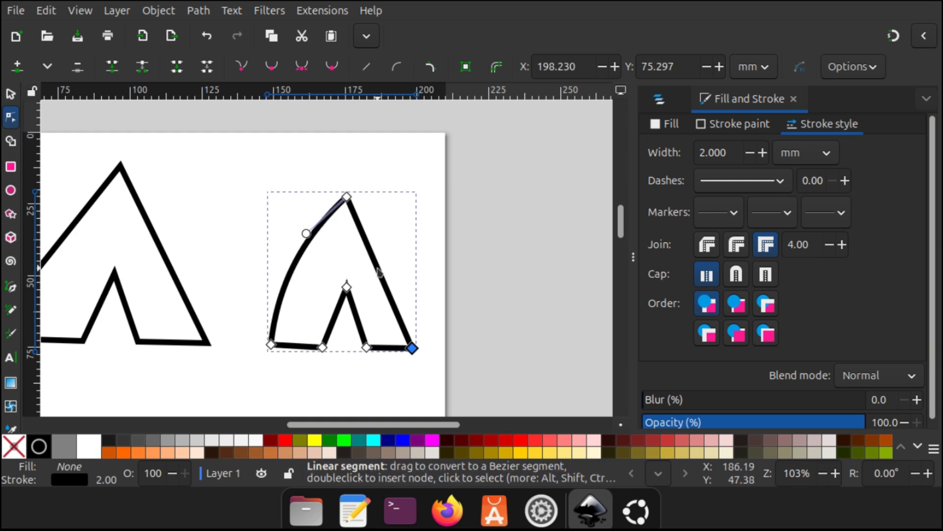
pyautogui.moveTo(380, 272); pyautogui.dragTo(396, 270)
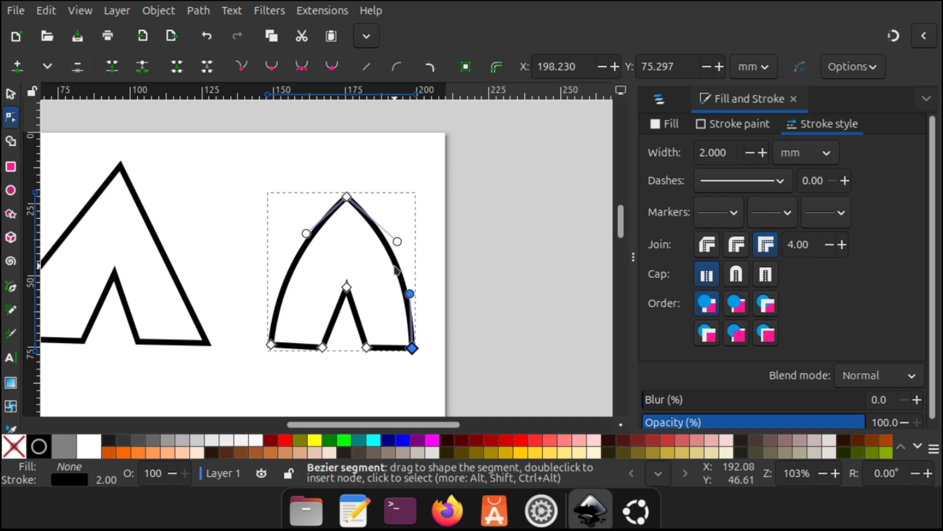
# Move the smaller outline's notch peak and right foot to the left, and bend the notch's right side outward.
pyautogui.moveTo(348, 290); pyautogui.dragTo(325, 287)
pyautogui.moveTo(366, 347); pyautogui.dragTo(345, 346)
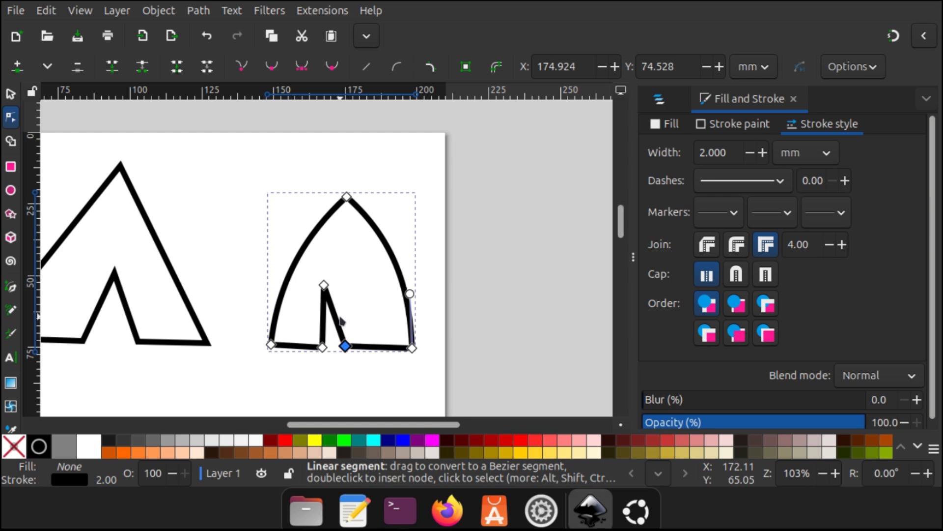
pyautogui.moveTo(341, 320); pyautogui.dragTo(361, 311)
# Bend the uppermost straight line above the rectangle upward into an arch about 17 mm high.
pyautogui.scroll(-8, 283, 359)
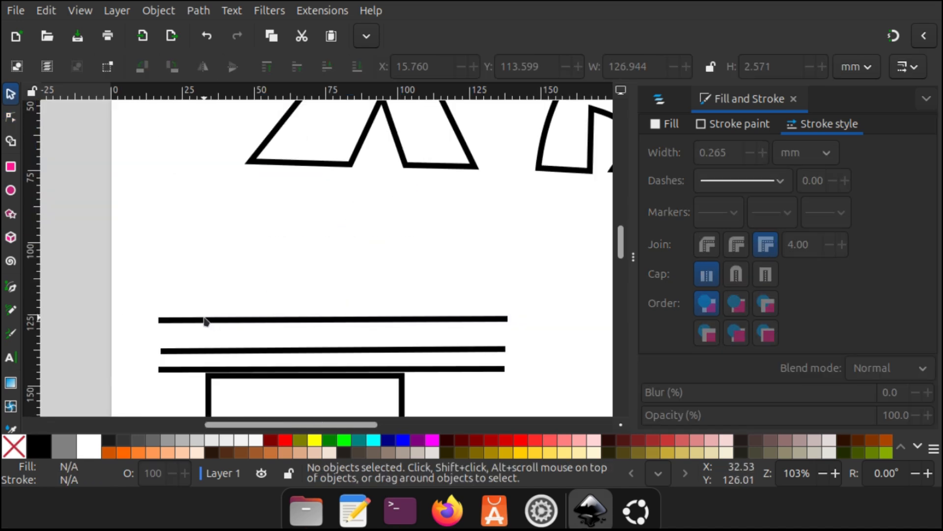
pyautogui.click(241, 322)
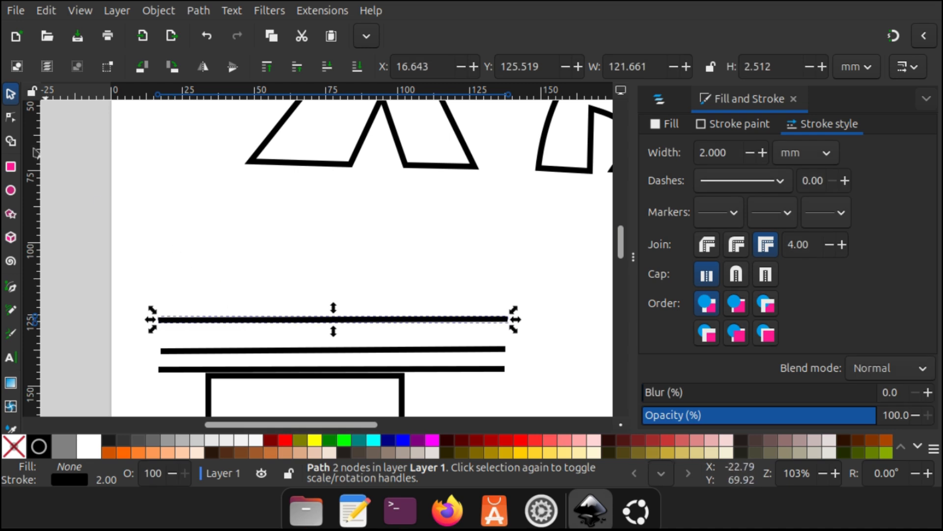
pyautogui.click(11, 118)
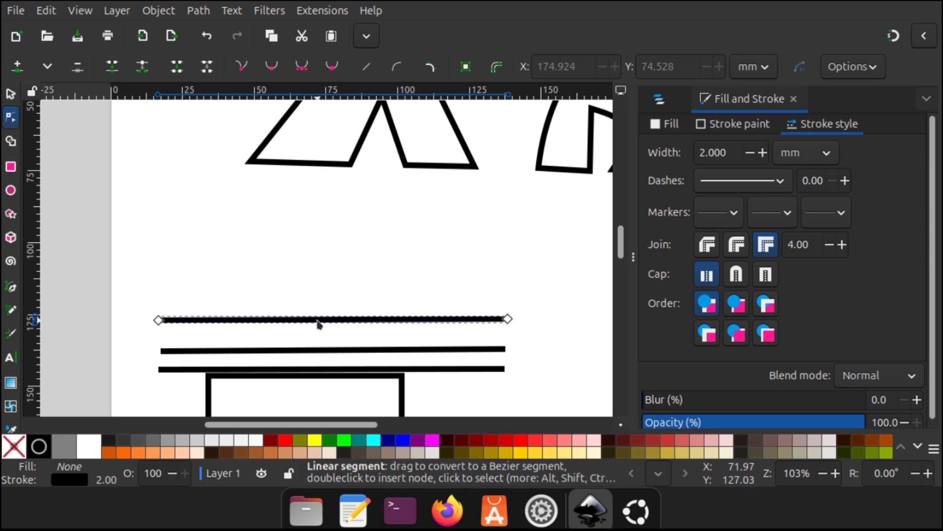
pyautogui.moveTo(319, 324); pyautogui.dragTo(330, 273)
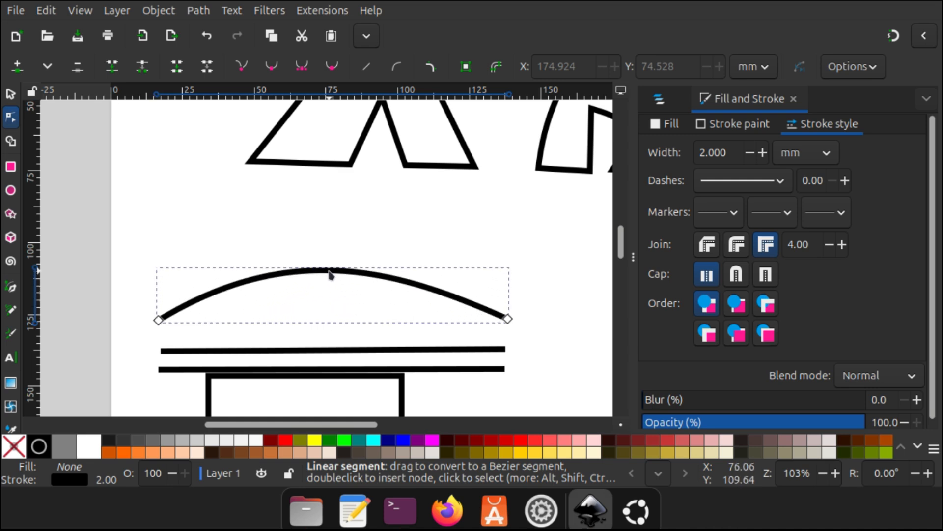
# Bend the straight line below the rectangle downward into a curve.
pyautogui.scroll(-10, 330, 273)
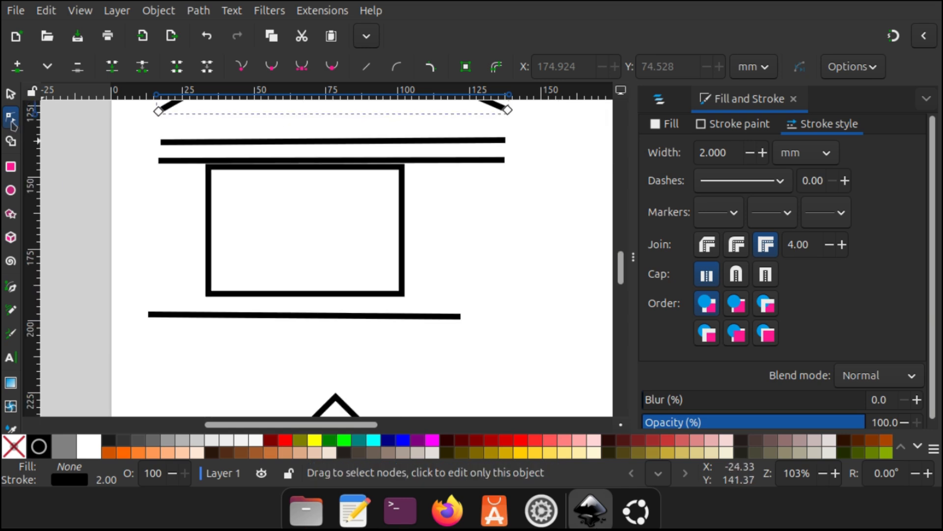
pyautogui.click(287, 317)
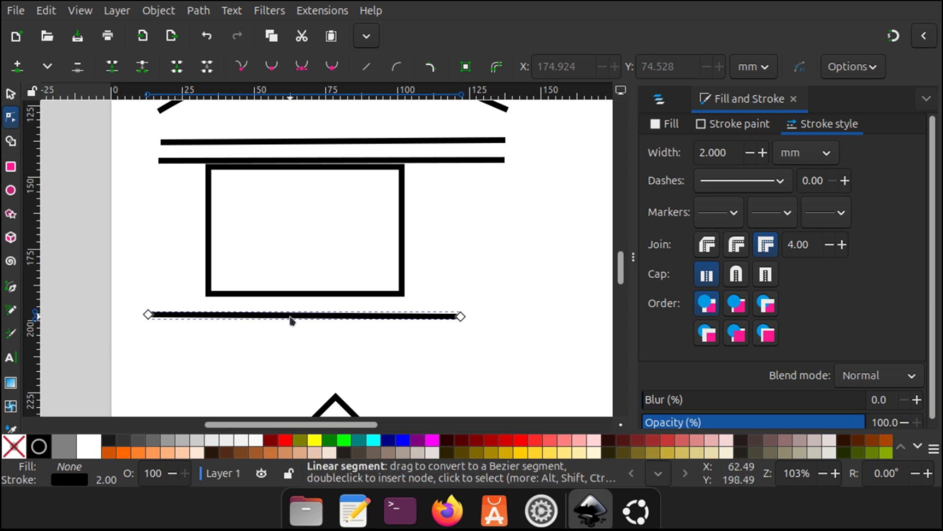
pyautogui.moveTo(292, 319); pyautogui.dragTo(292, 347)
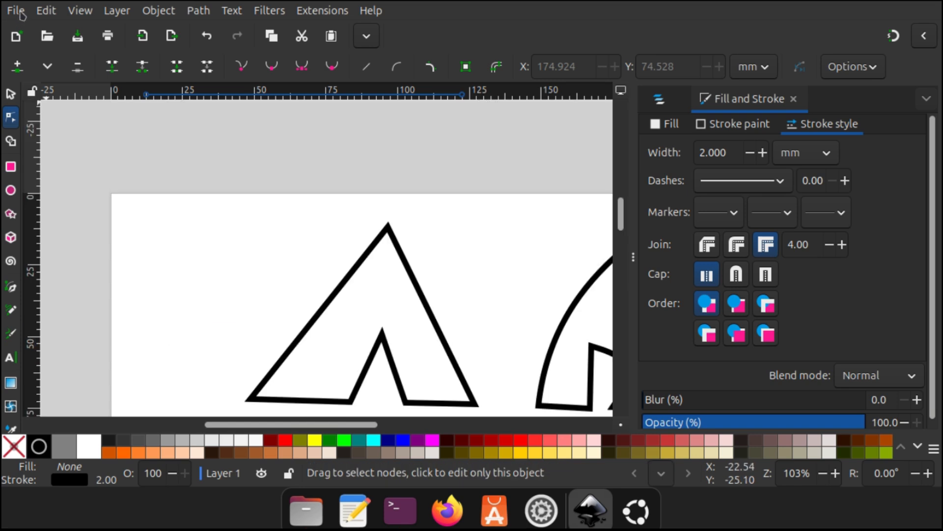
# Start a new document and draw a closed triangle about 142 mm wide on the page with the Pen tool, its tip pointing right.
pyautogui.click(20, 15)
pyautogui.click(36, 31)
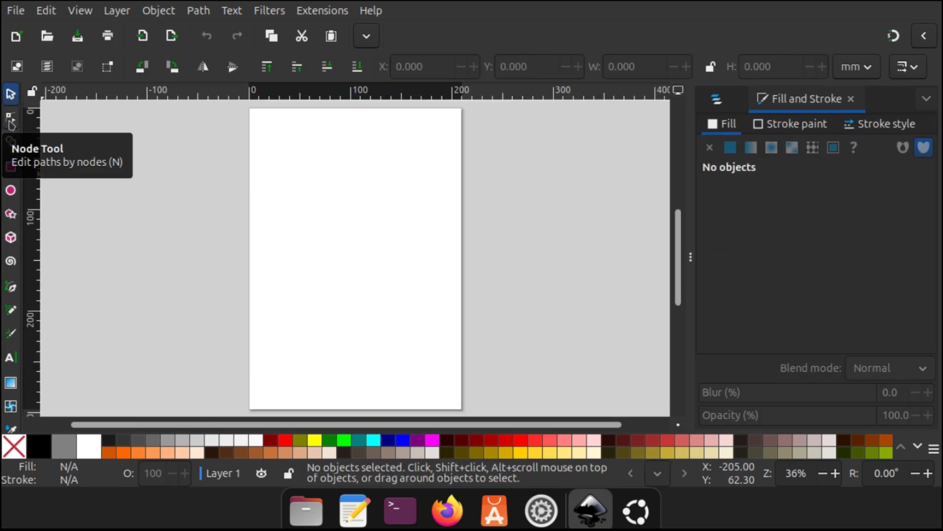
pyautogui.click(14, 289)
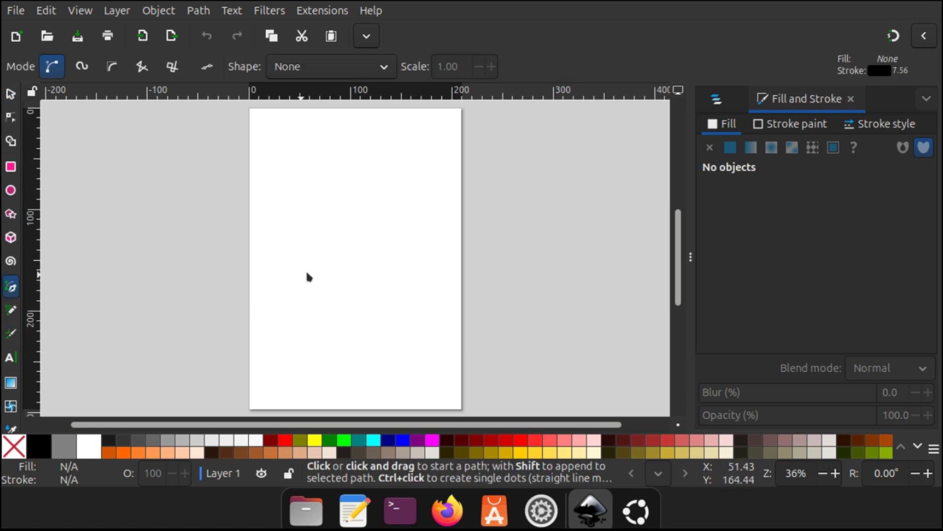
pyautogui.click(292, 225)
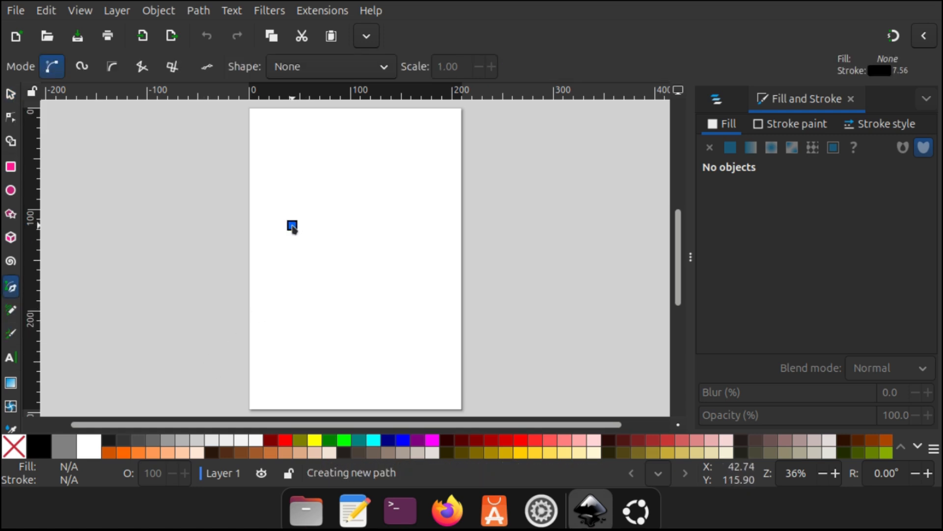
pyautogui.click(292, 270)
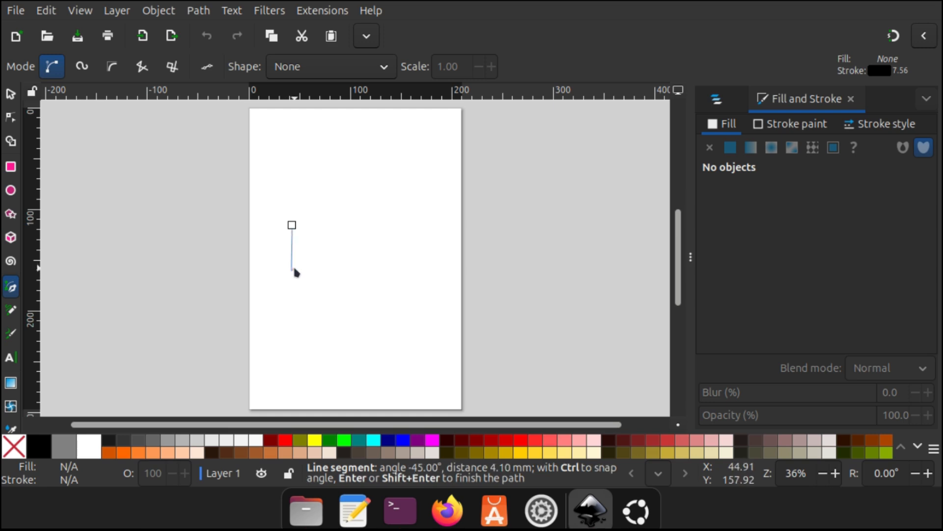
pyautogui.click(435, 243)
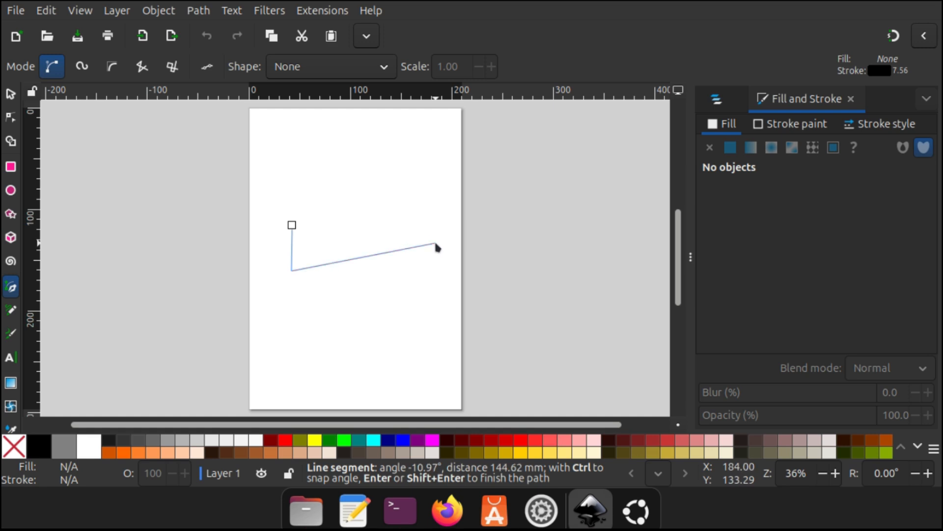
pyautogui.click(292, 225)
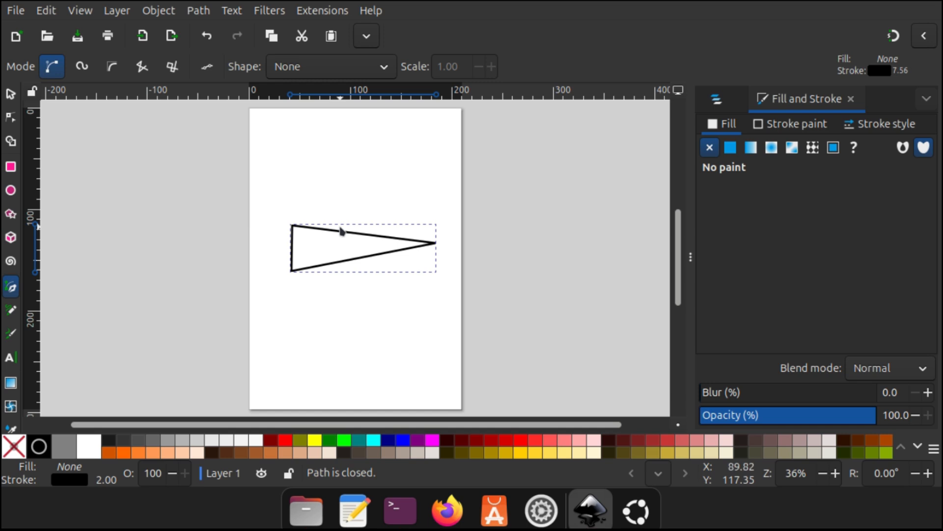
# Set the triangle's stroke width to 5 mm.
pyautogui.click(102, 485)
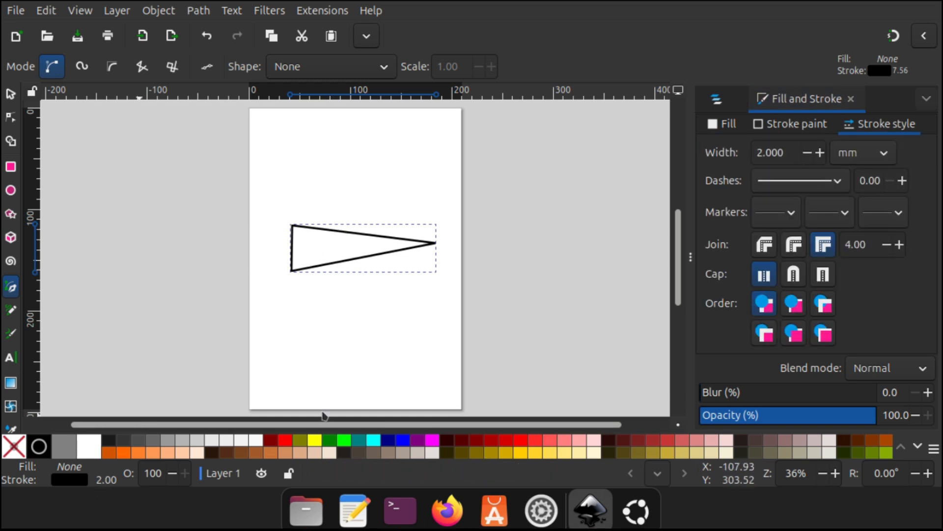
pyautogui.click(790, 157)
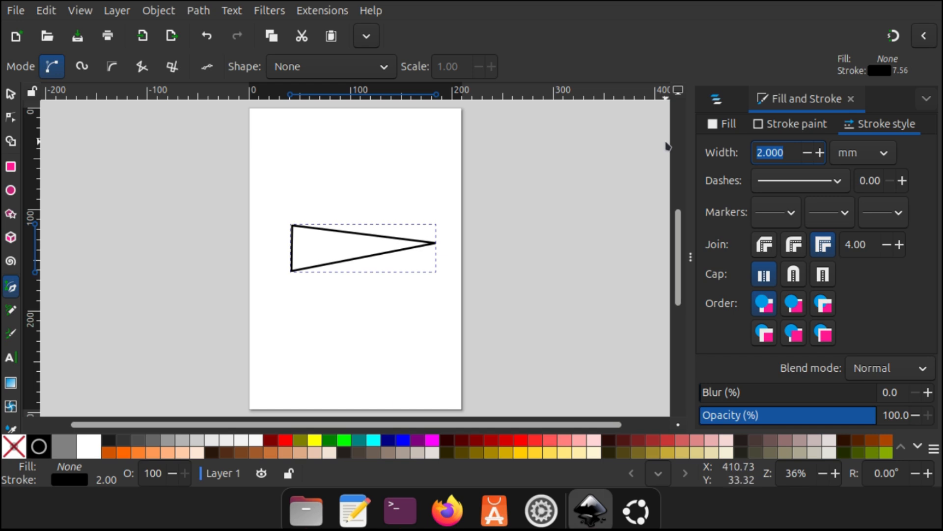
pyautogui.write('5')
pyautogui.press('Return')
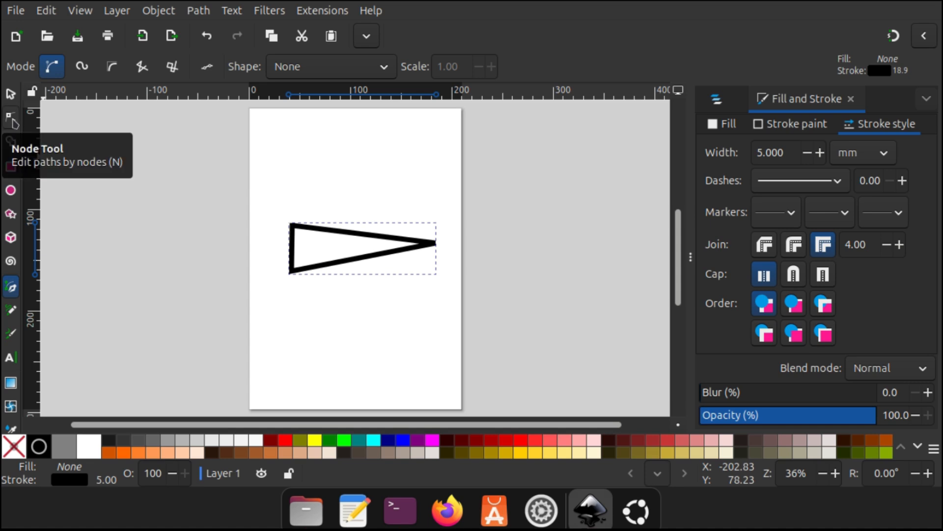
# Bend all three sides of the triangle outward into a leaf shape and fill it with green (#008000).
pyautogui.click(12, 120)
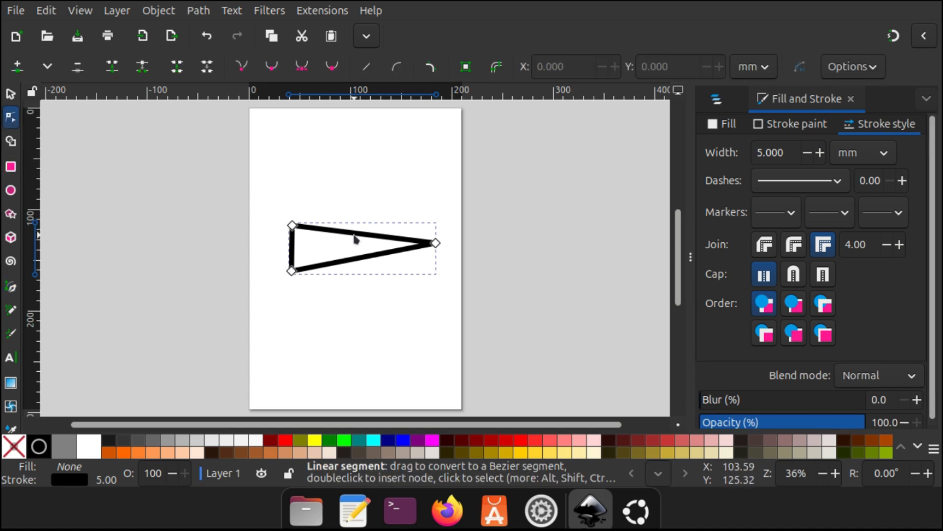
pyautogui.moveTo(362, 222); pyautogui.dragTo(365, 217)
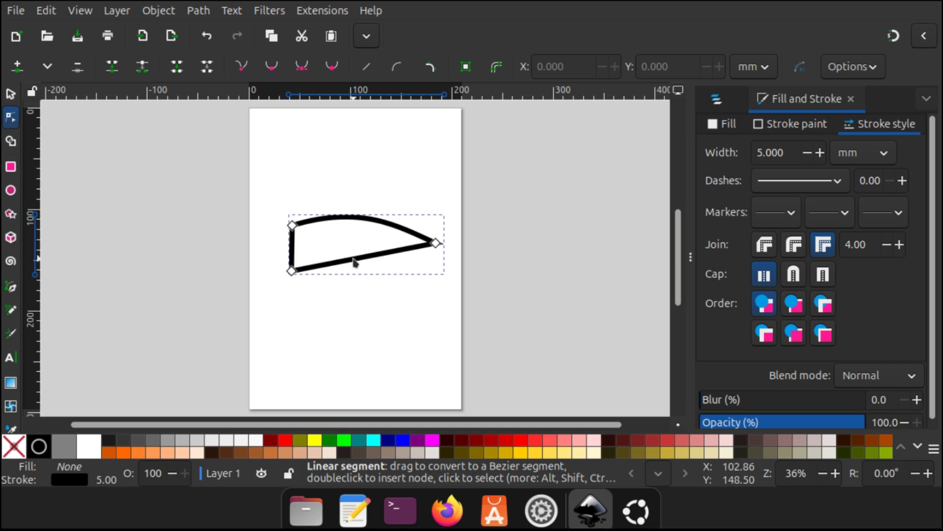
pyautogui.moveTo(355, 261); pyautogui.dragTo(364, 278)
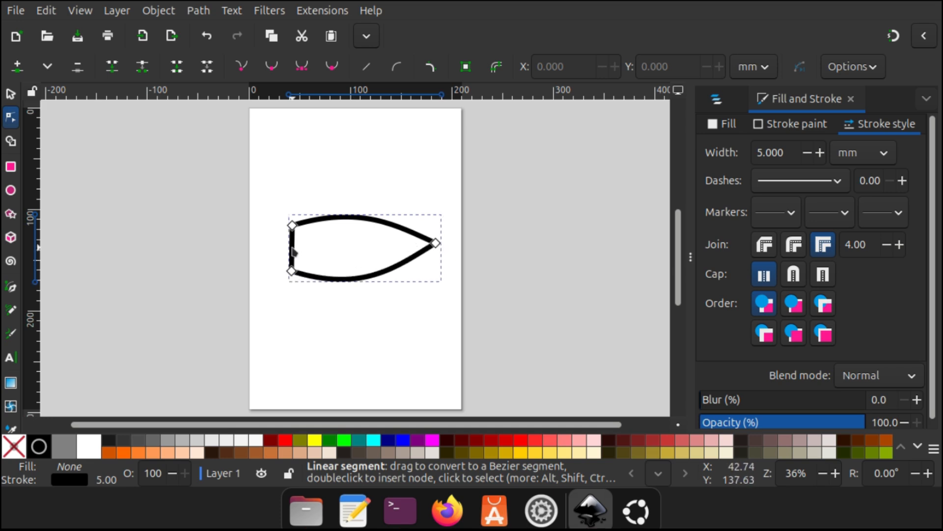
pyautogui.moveTo(293, 251); pyautogui.dragTo(284, 255)
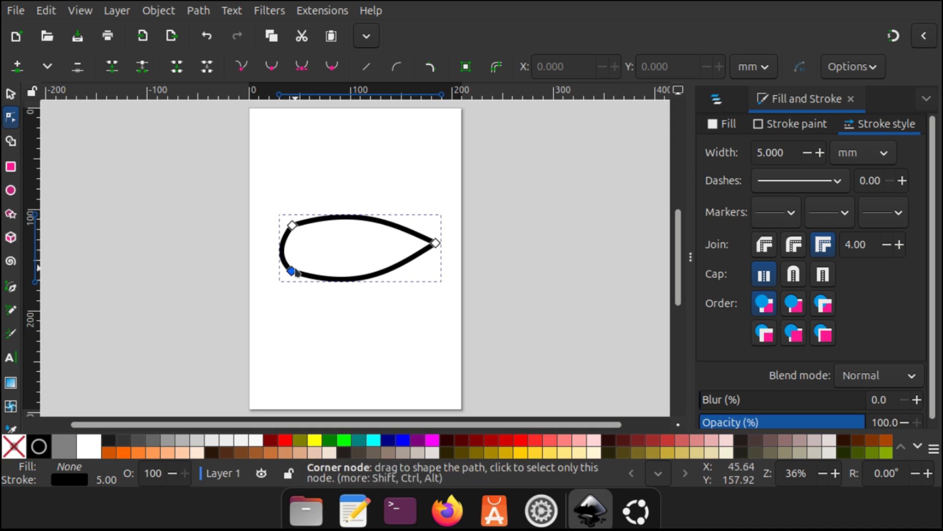
pyautogui.click(11, 94)
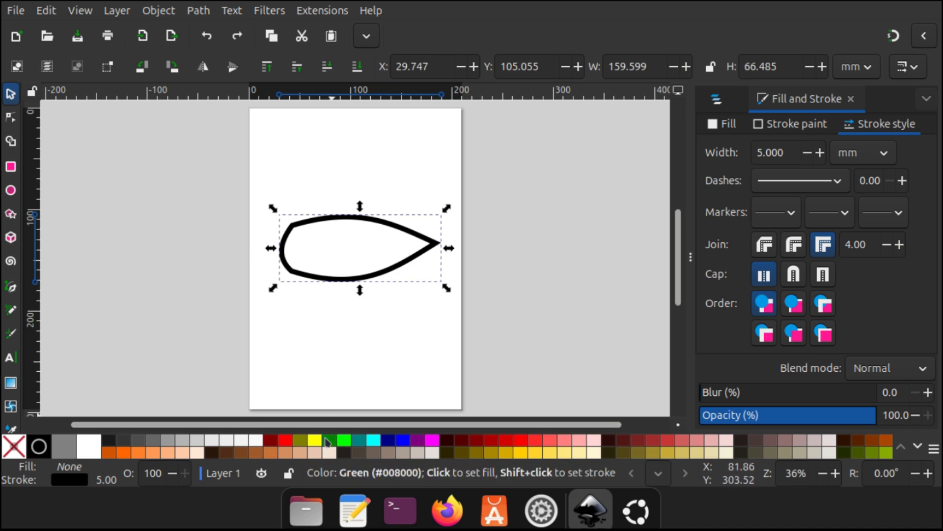
pyautogui.click(330, 444)
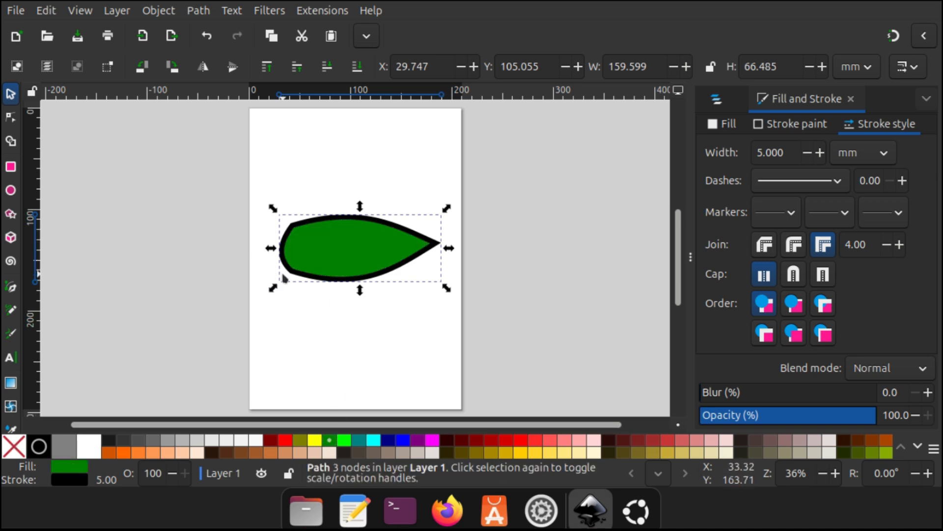
# Draw an open two-segment line forming a stem about 27 mm long and a midrib along the leaf's centre, and remove its fill.
pyautogui.click(11, 290)
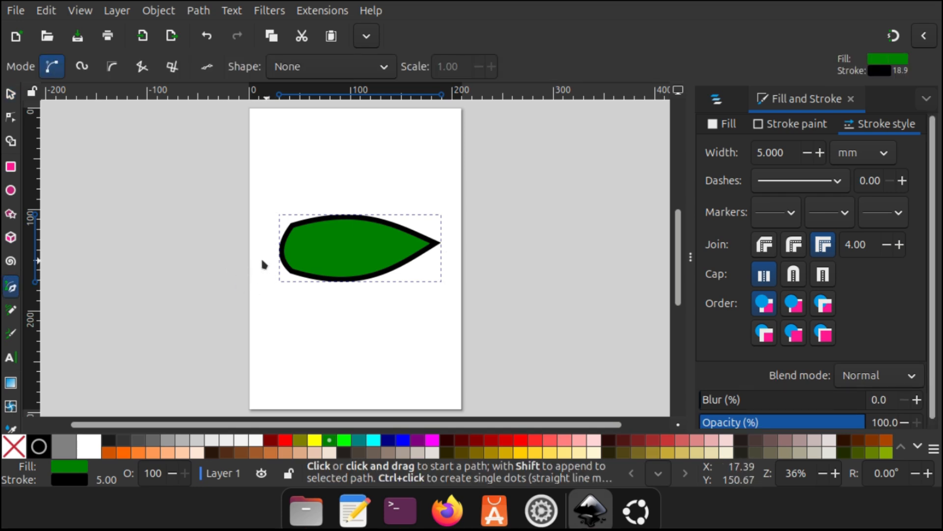
pyautogui.click(259, 260)
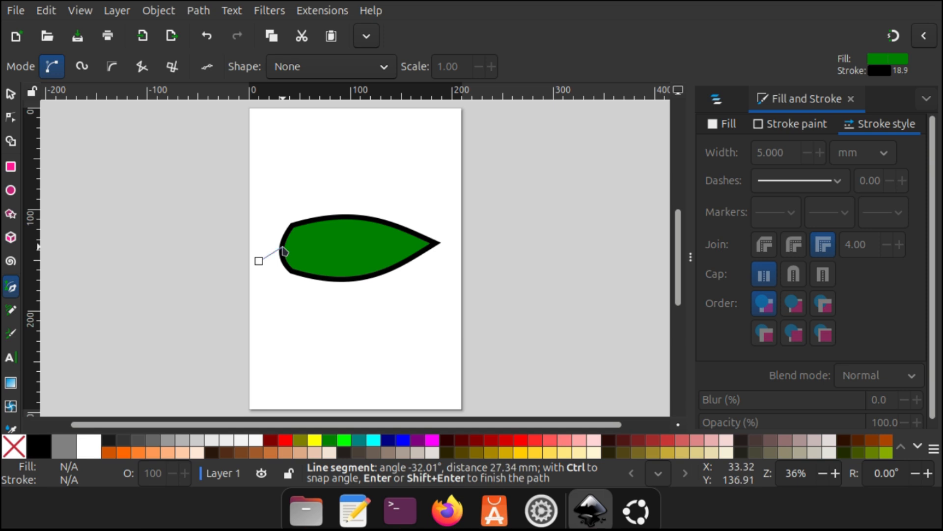
pyautogui.click(283, 248)
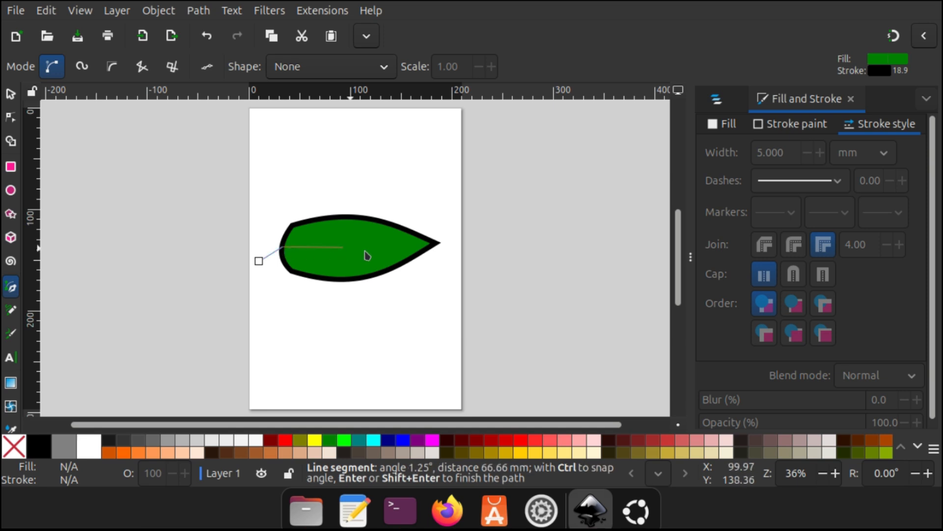
pyautogui.click(414, 245)
pyautogui.click(412, 242)
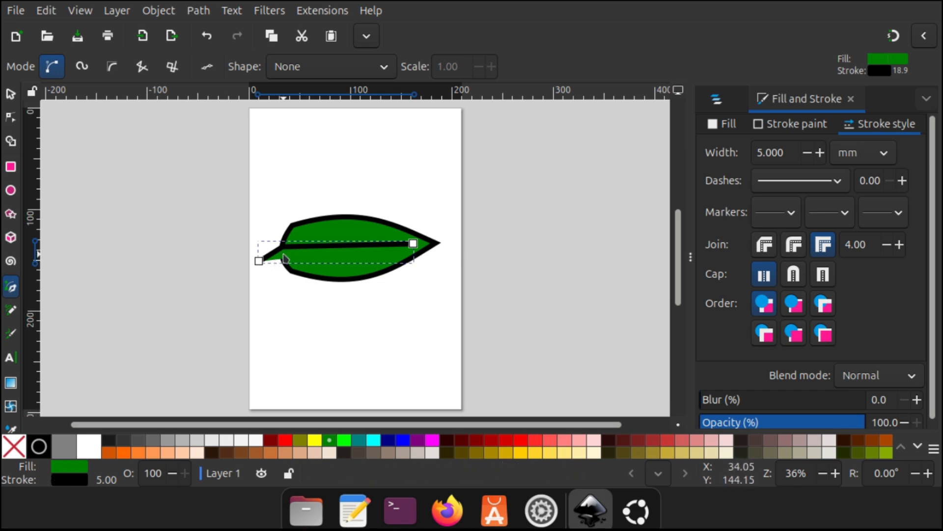
pyautogui.click(11, 449)
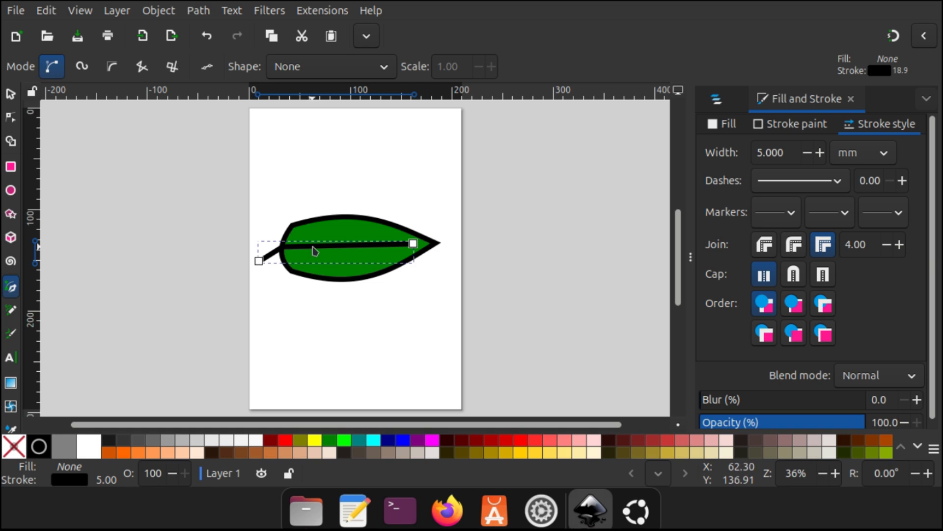
# Draw four separate vertical vein lines across the leaf's midrib, about 22 to 38 mm long, spaced from the stem end towards the tip.
pyautogui.click(323, 324)
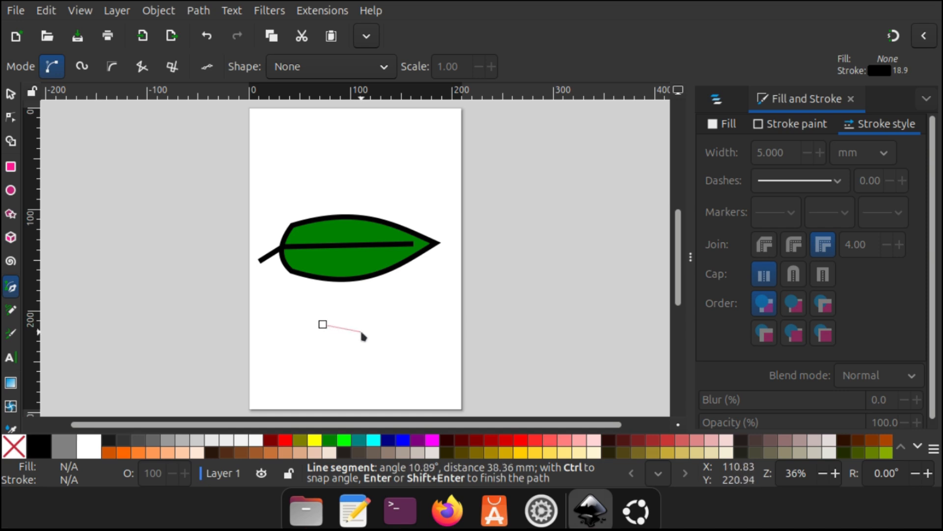
pyautogui.press('Escape')
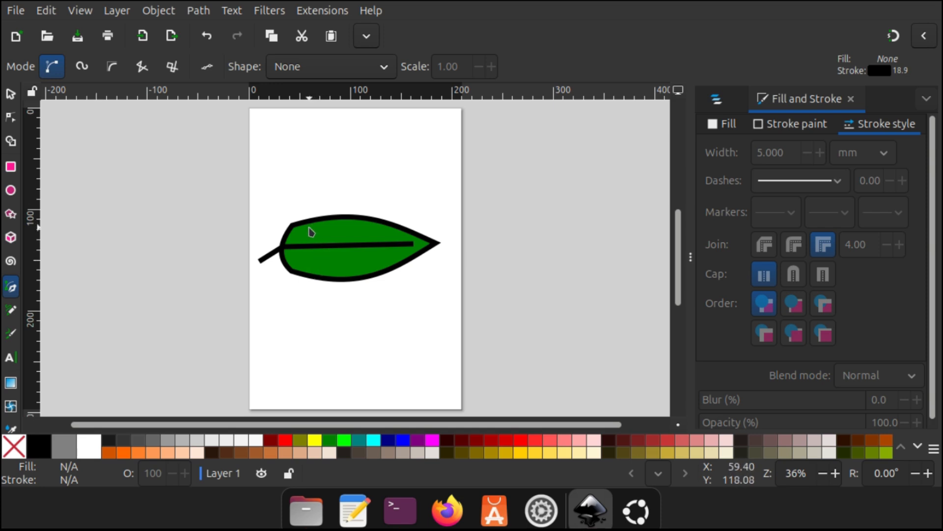
pyautogui.click(309, 228)
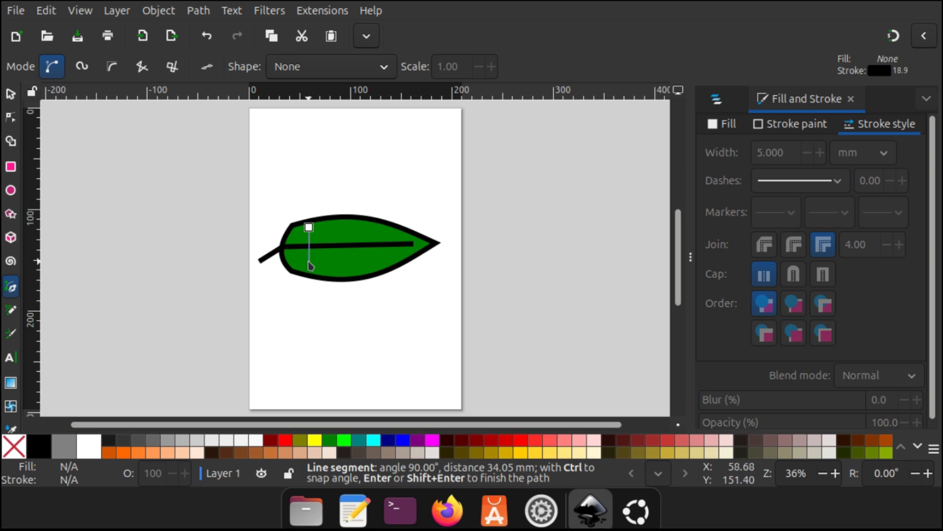
pyautogui.doubleClick(309, 261)
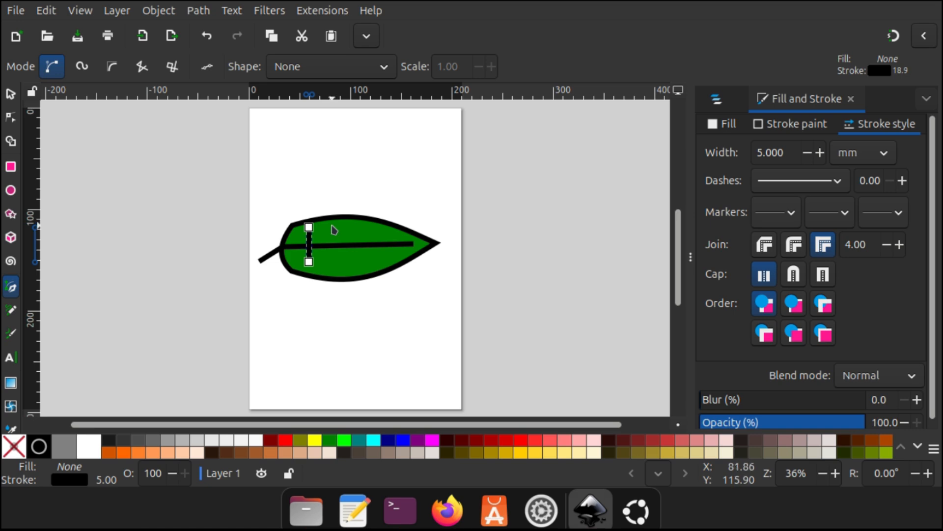
pyautogui.click(331, 225)
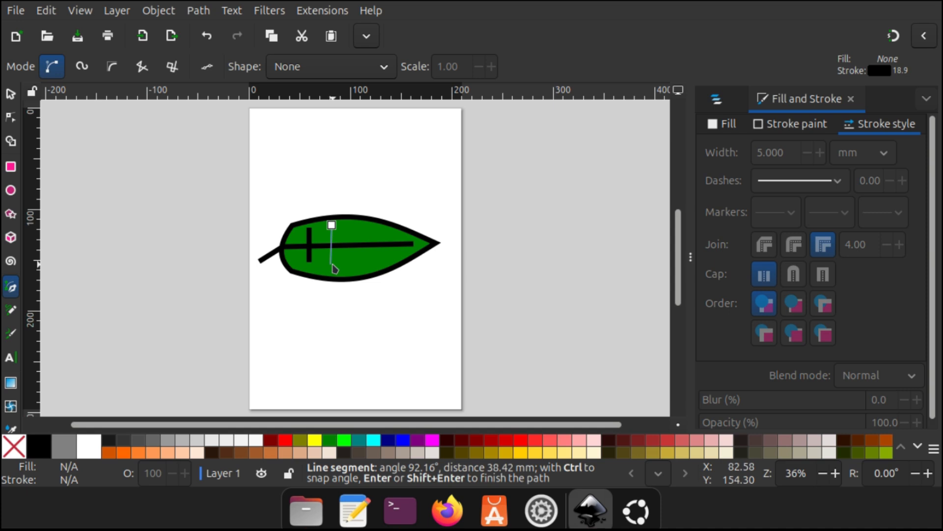
pyautogui.doubleClick(332, 264)
pyautogui.click(358, 226)
pyautogui.doubleClick(358, 255)
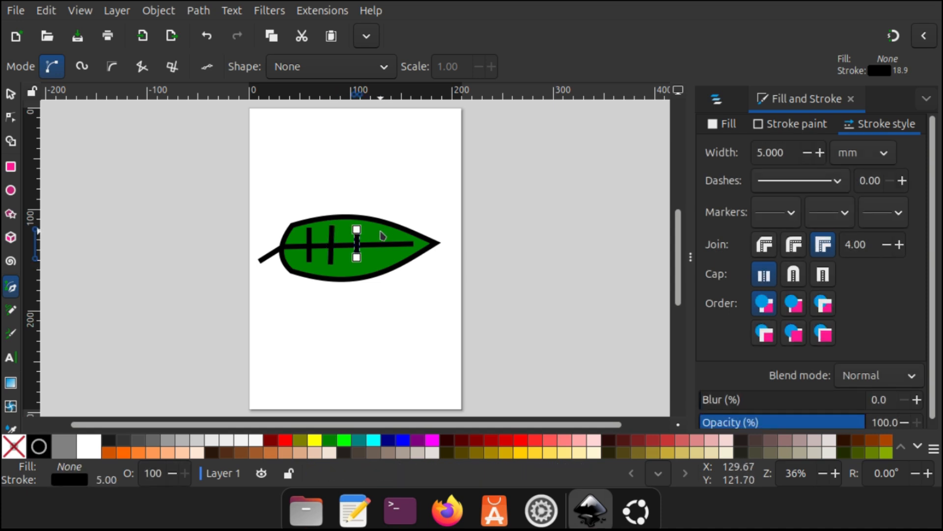
pyautogui.click(380, 230)
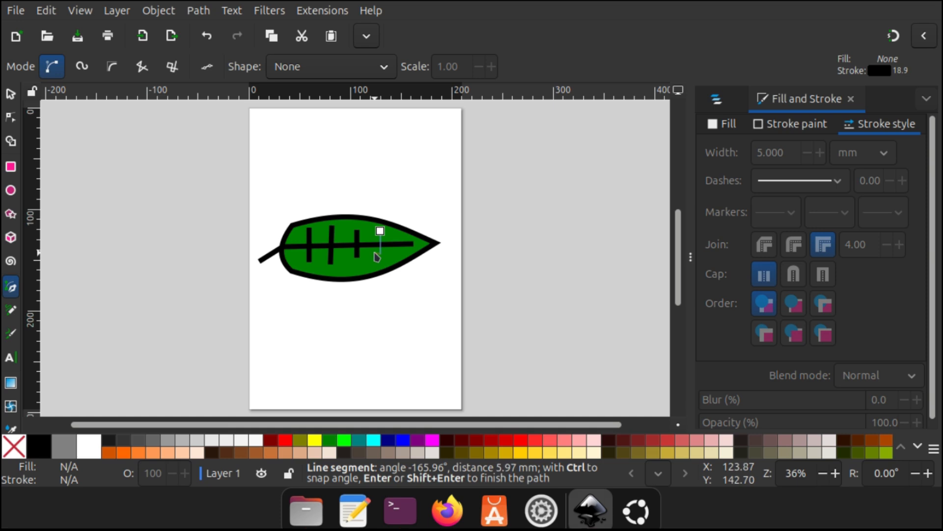
pyautogui.doubleClick(377, 256)
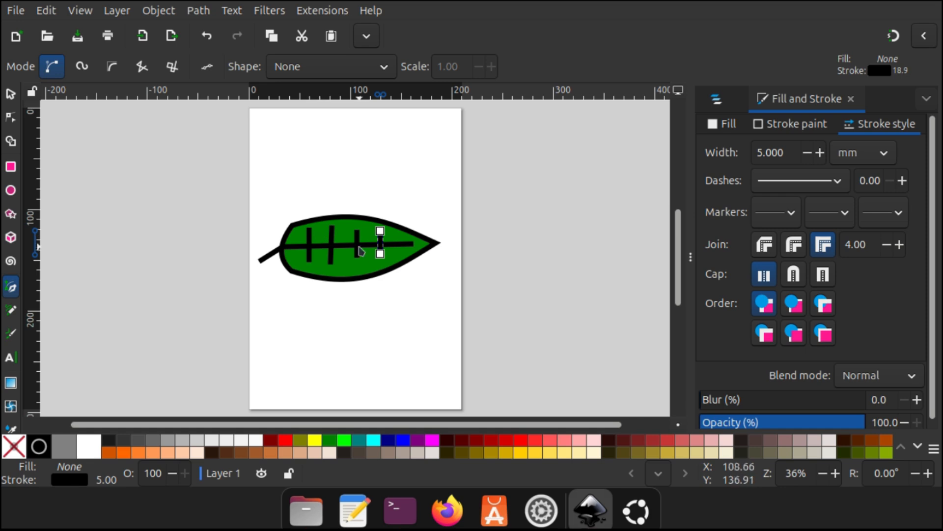
# Bend all four vein lines into arcs bulging about 3 to 8 mm towards the stem, using the Node tool.
pyautogui.scroll(3, 356, 253)
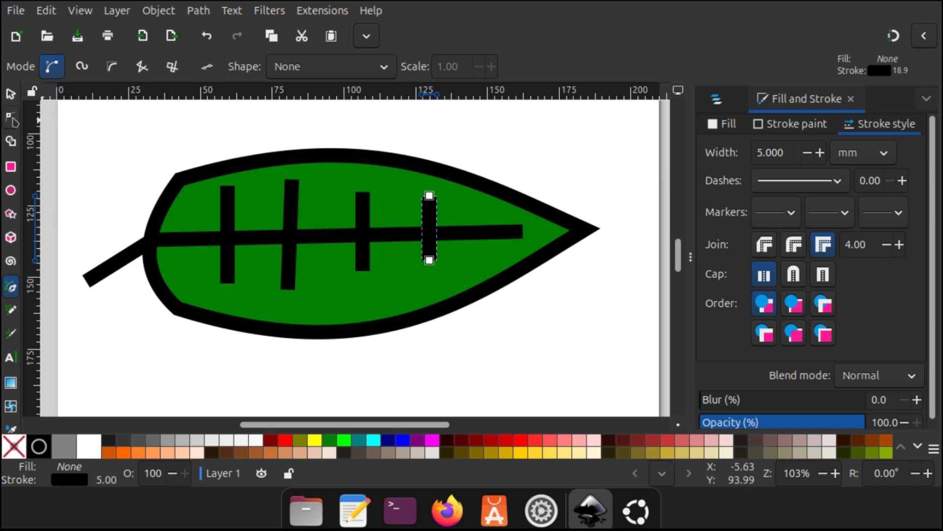
pyautogui.click(11, 119)
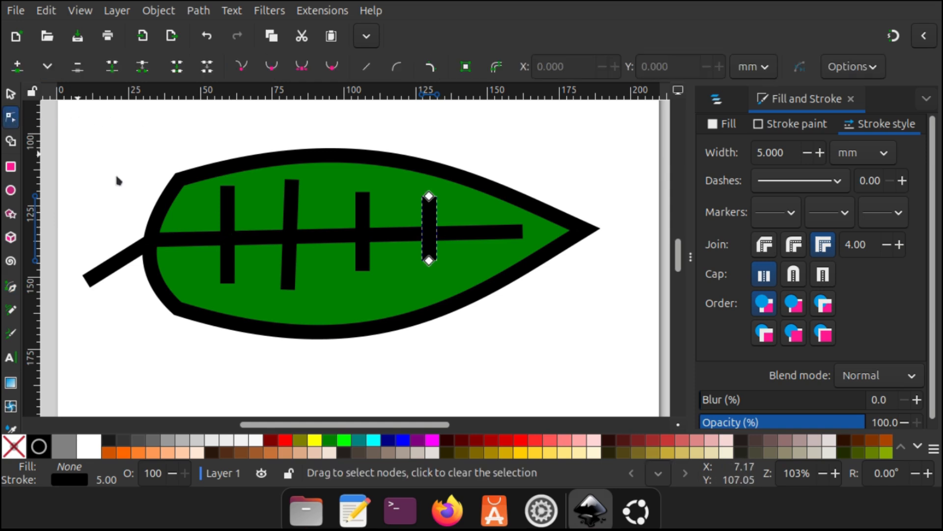
pyautogui.click(229, 209)
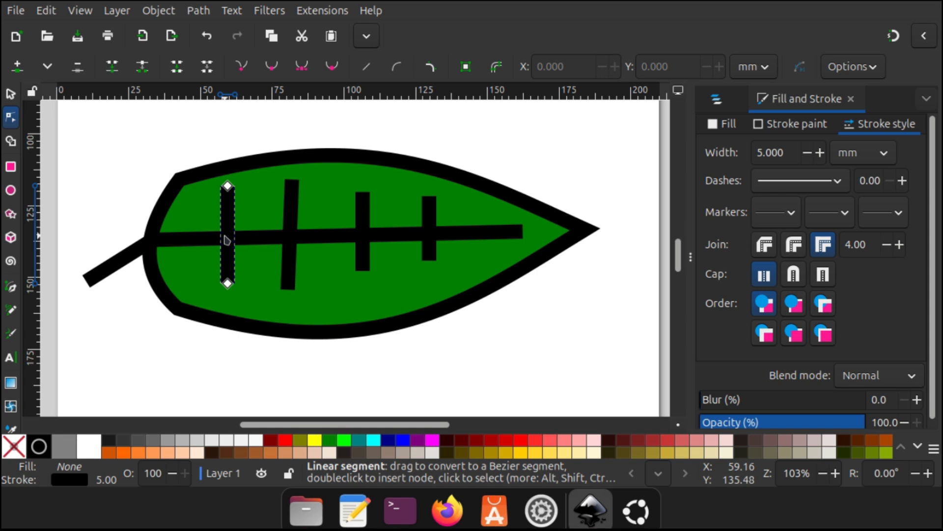
pyautogui.moveTo(224, 236); pyautogui.dragTo(216, 236)
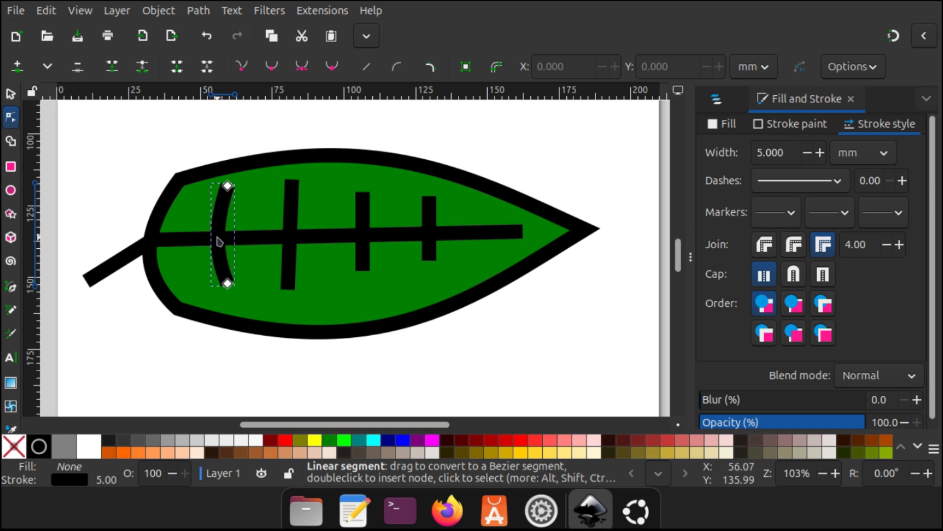
pyautogui.click(294, 211)
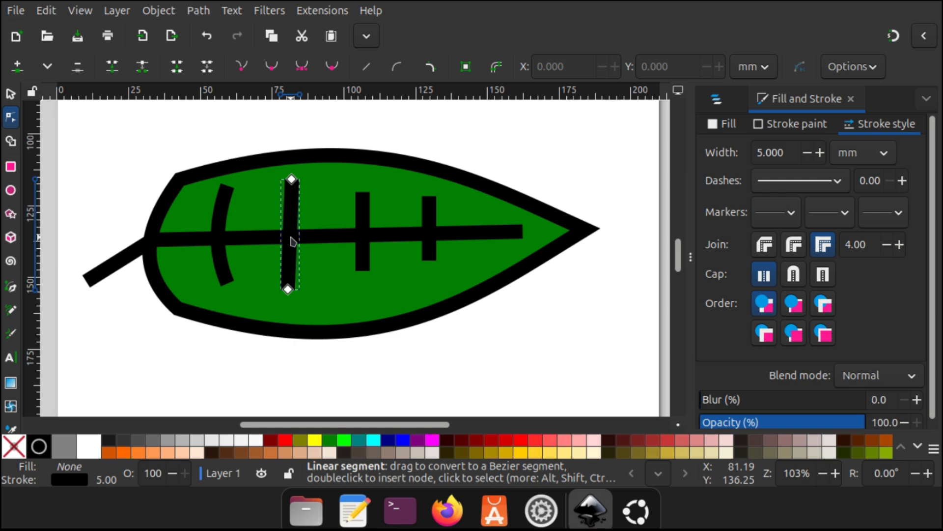
pyautogui.moveTo(289, 241); pyautogui.dragTo(272, 246)
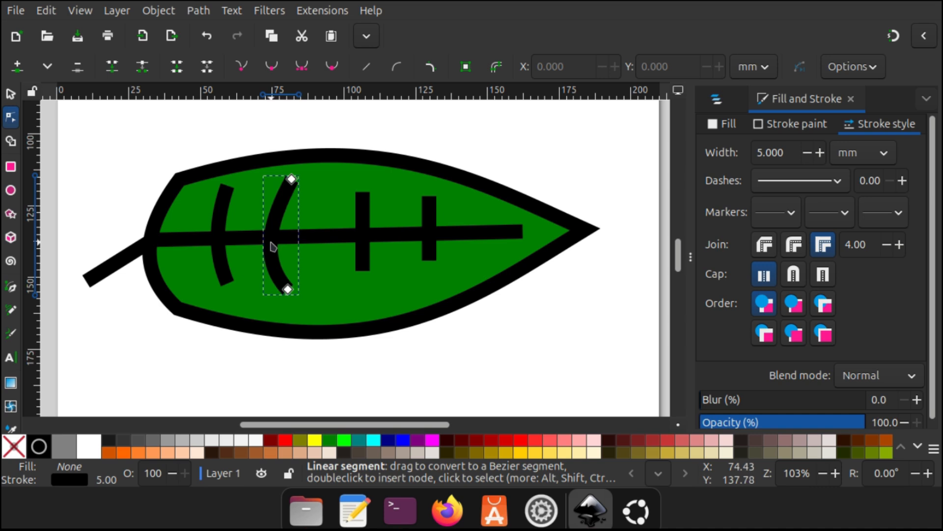
pyautogui.click(364, 218)
pyautogui.moveTo(362, 237); pyautogui.dragTo(340, 235)
pyautogui.click(431, 225)
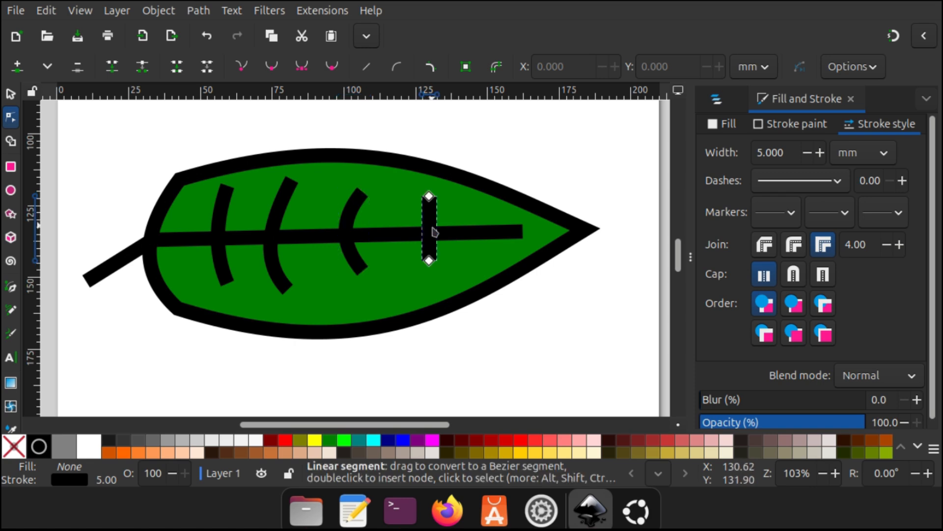
pyautogui.moveTo(433, 233); pyautogui.dragTo(412, 228)
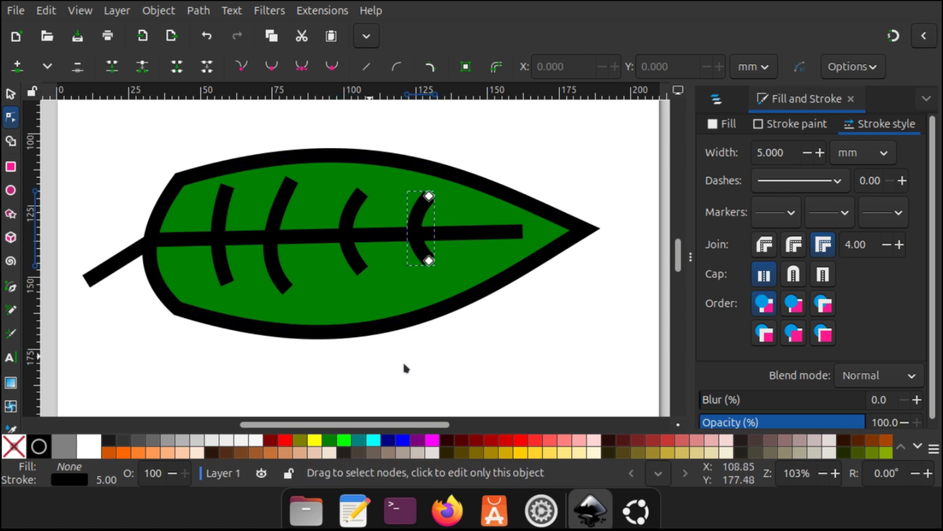
pyautogui.click(506, 339)
# Save the leaf drawing as leaf.svg in the home folder.
pyautogui.scroll(-1, 532, 347)
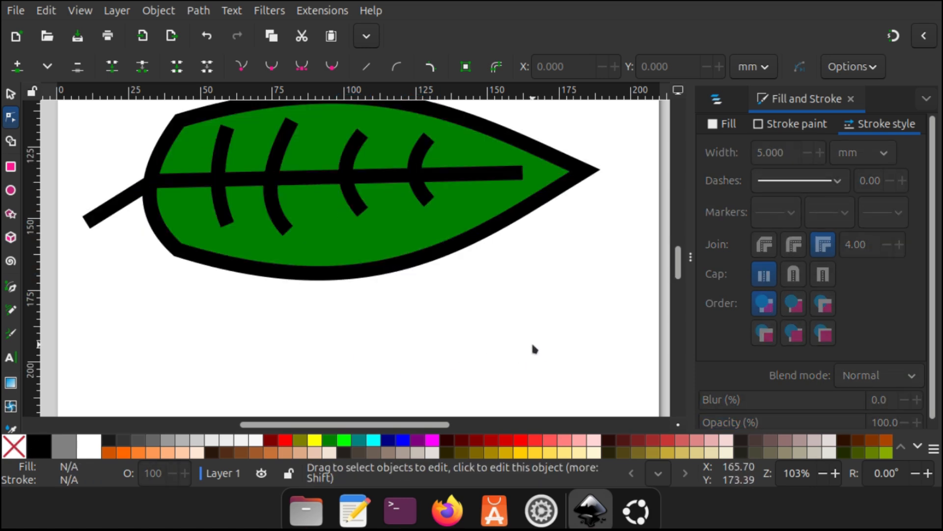
pyautogui.scroll(1, 535, 349)
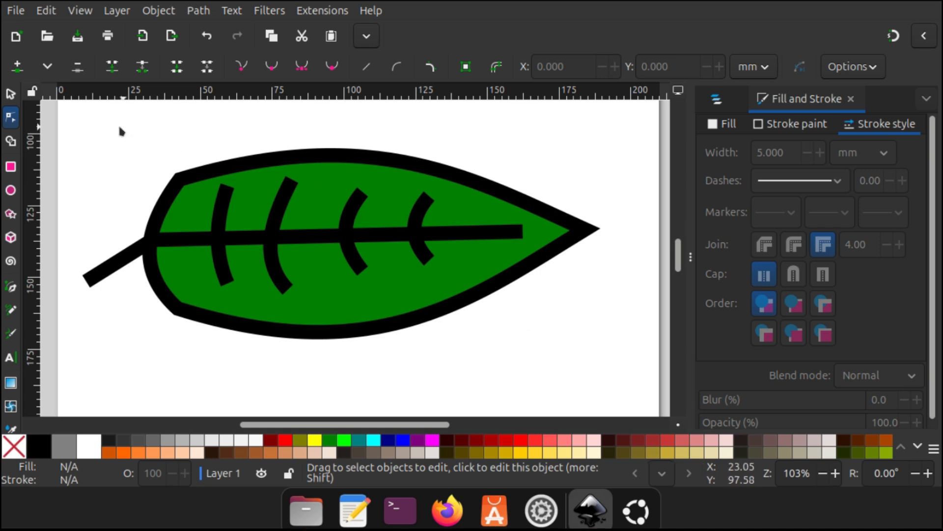
pyautogui.click(84, 13)
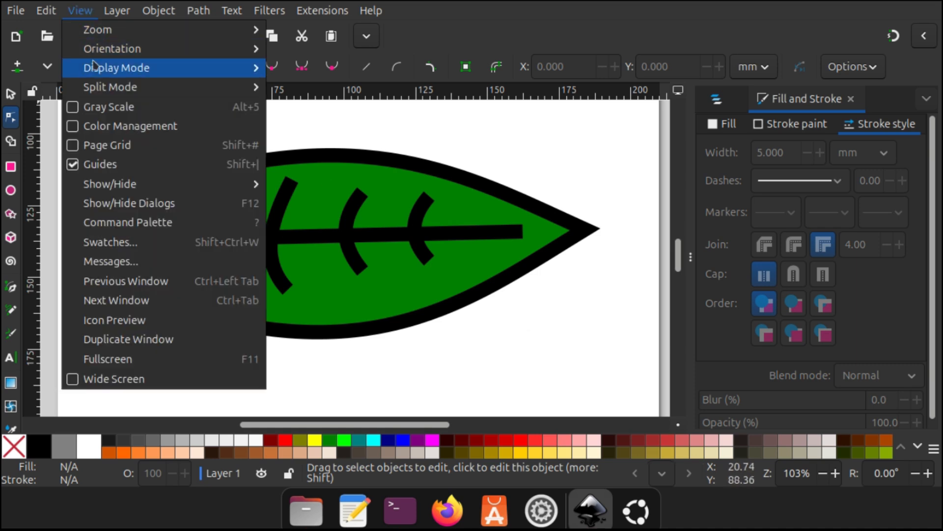
pyautogui.moveTo(108, 41)
pyautogui.moveTo(137, 29)
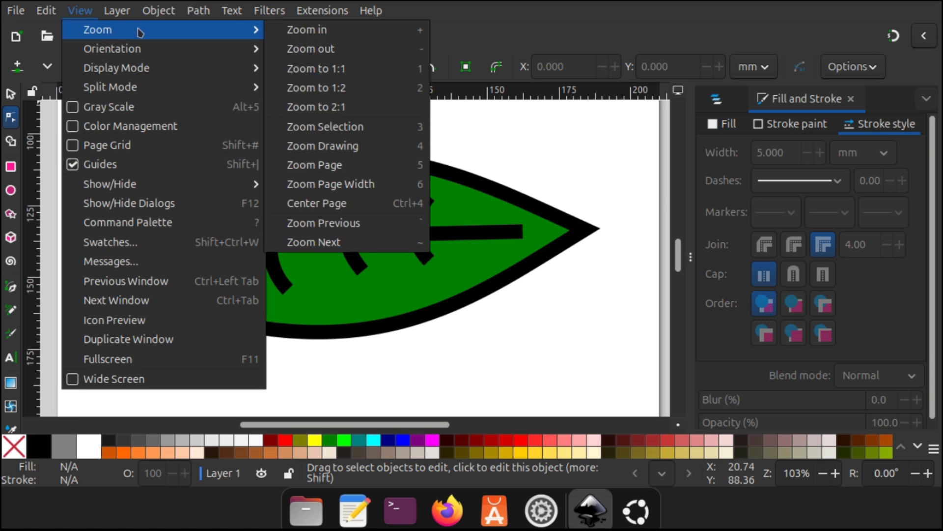
pyautogui.click(329, 169)
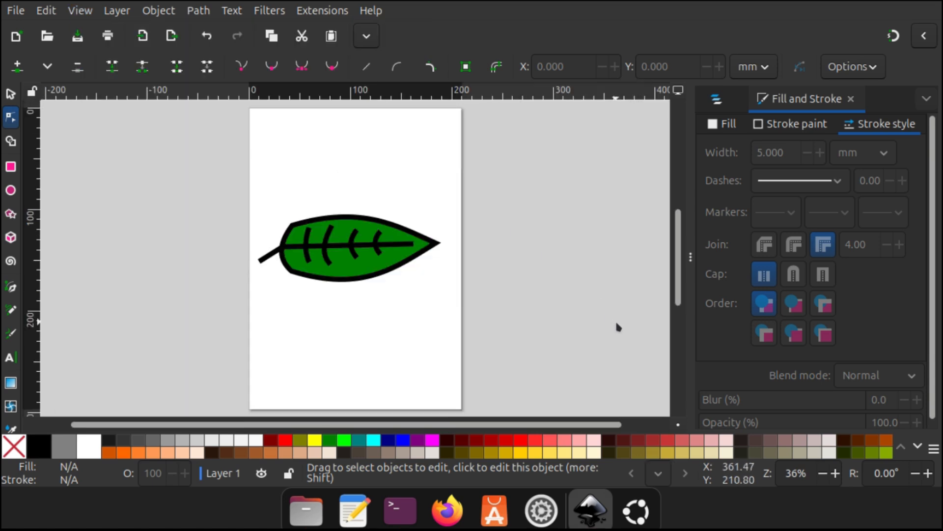
pyautogui.click(9, 11)
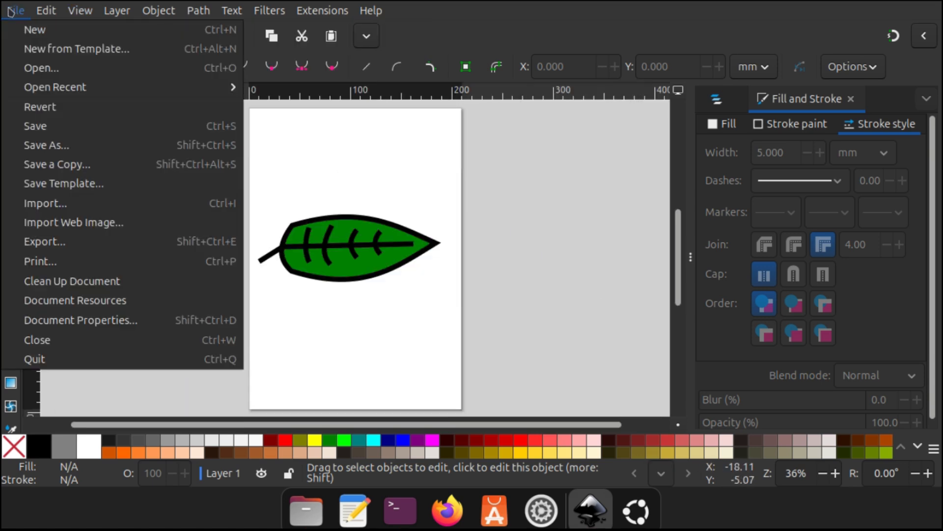
pyautogui.click(67, 132)
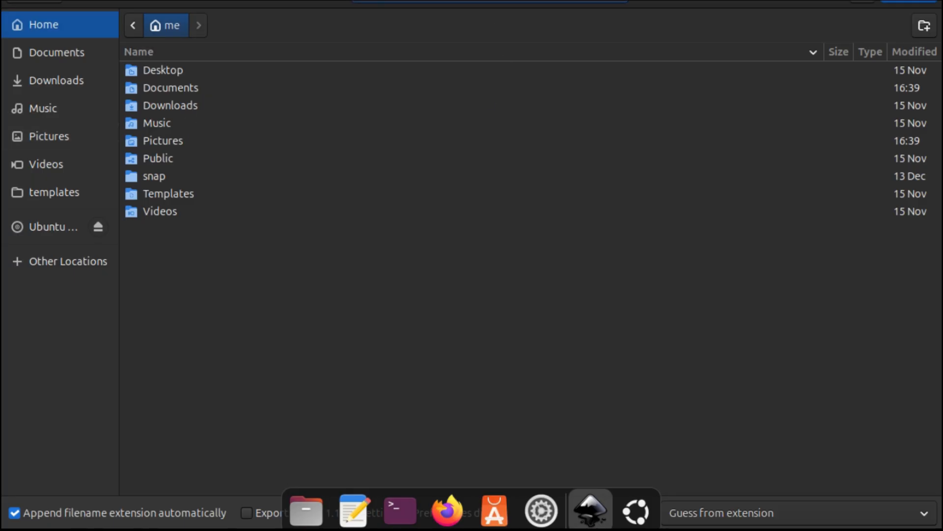
pyautogui.press('Return')
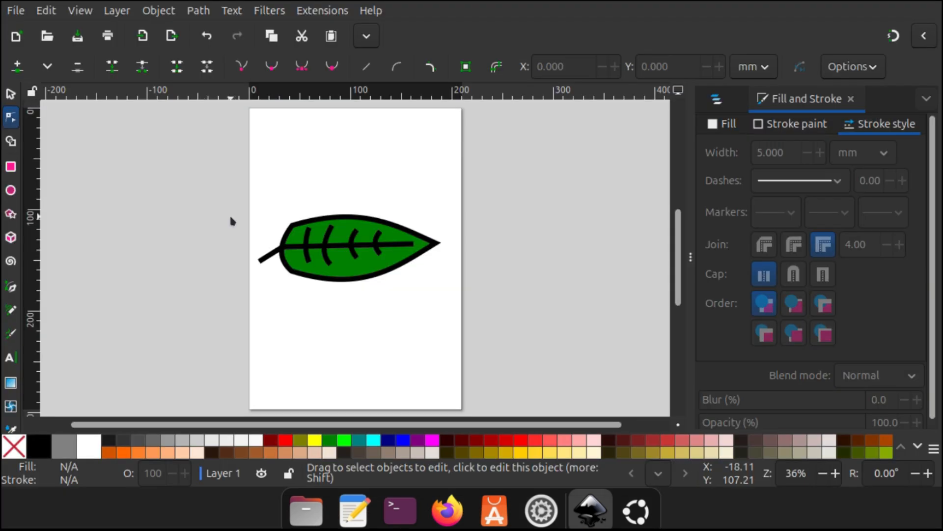
# Export the page as a 794 × 1123 px PNG at 96 DPI named leaf.png in the Documents folder.
pyautogui.click(16, 10)
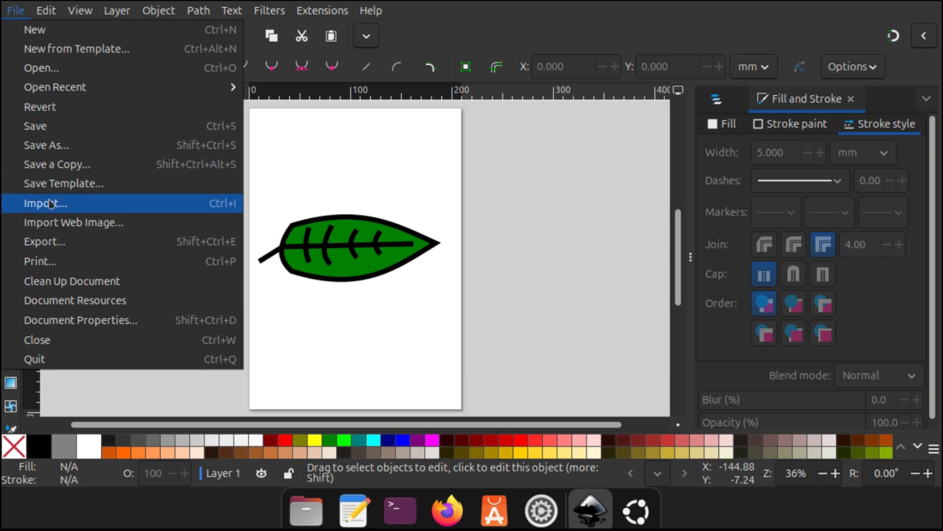
pyautogui.click(55, 244)
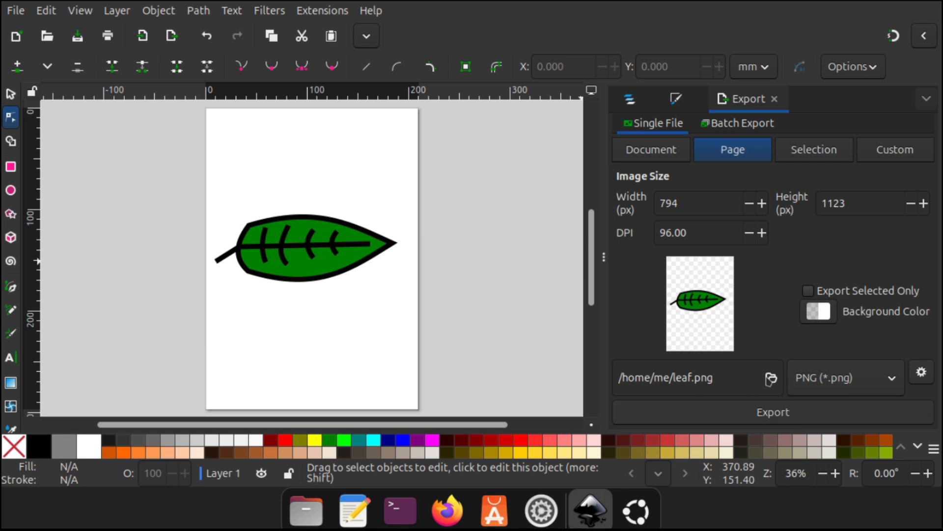
pyautogui.click(772, 379)
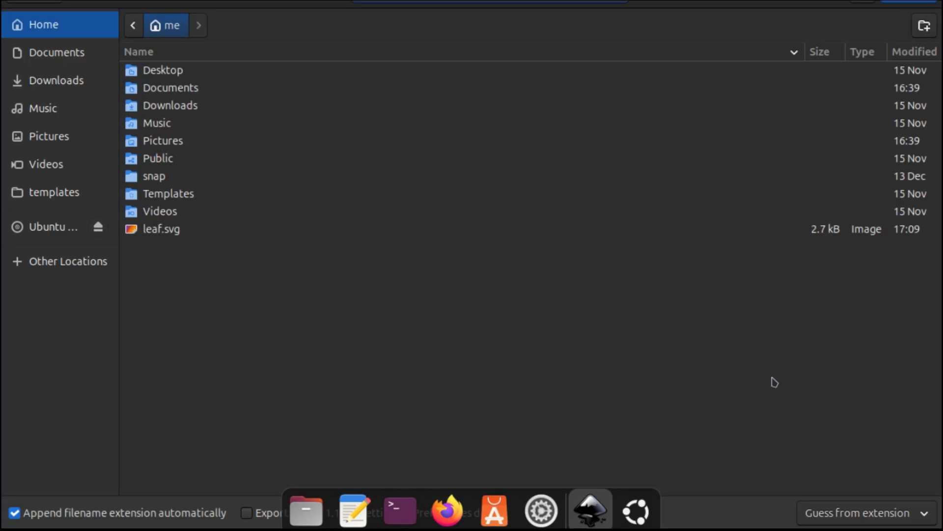
pyautogui.doubleClick(175, 90)
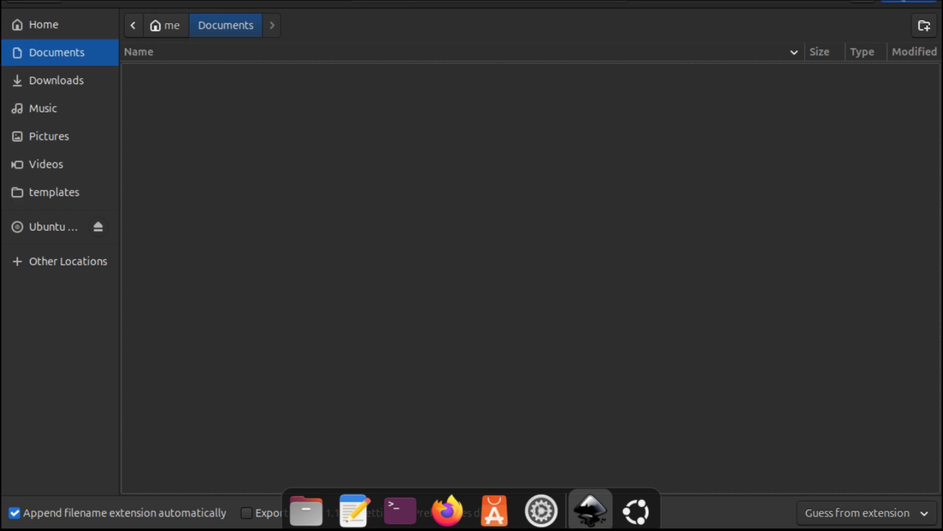
pyautogui.click(904, 1)
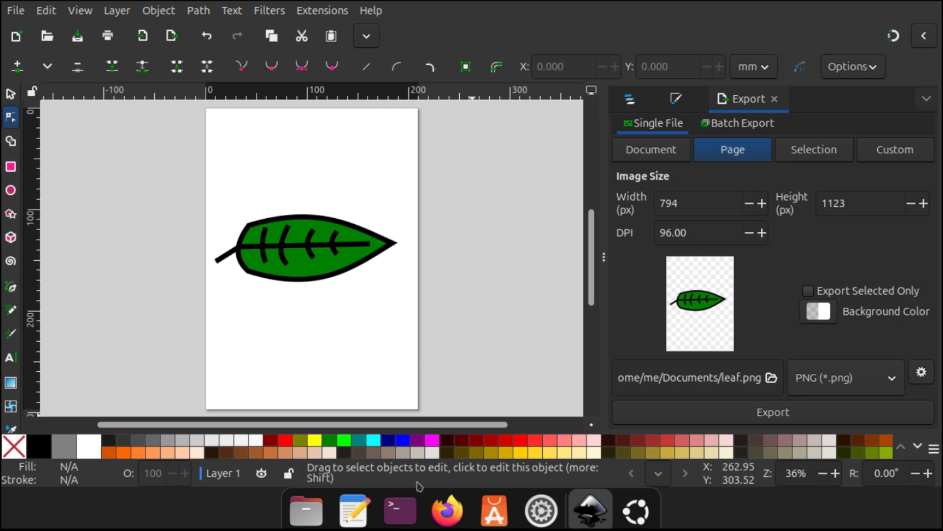
# Switch to the Files app, view leaf.png in Documents, and look for leaf.svg in the home folder.
pyautogui.click(309, 508)
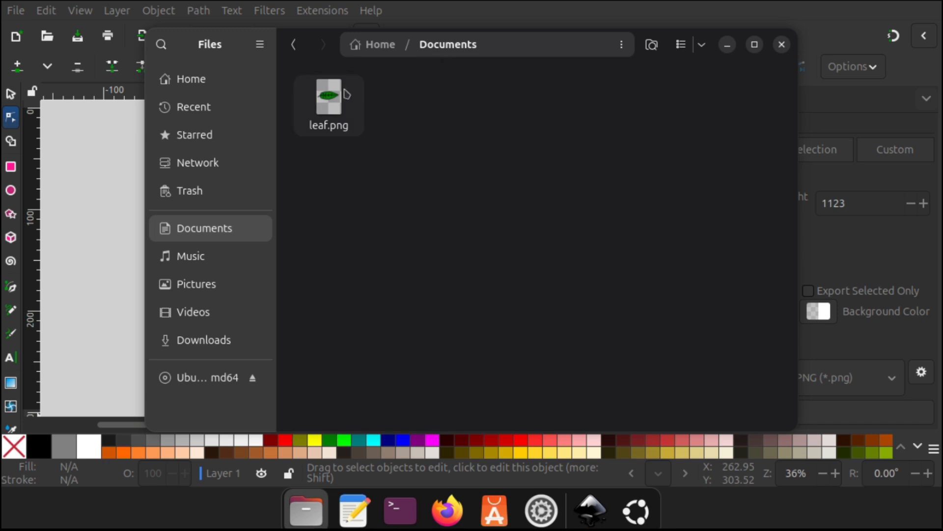
pyautogui.doubleClick(335, 101)
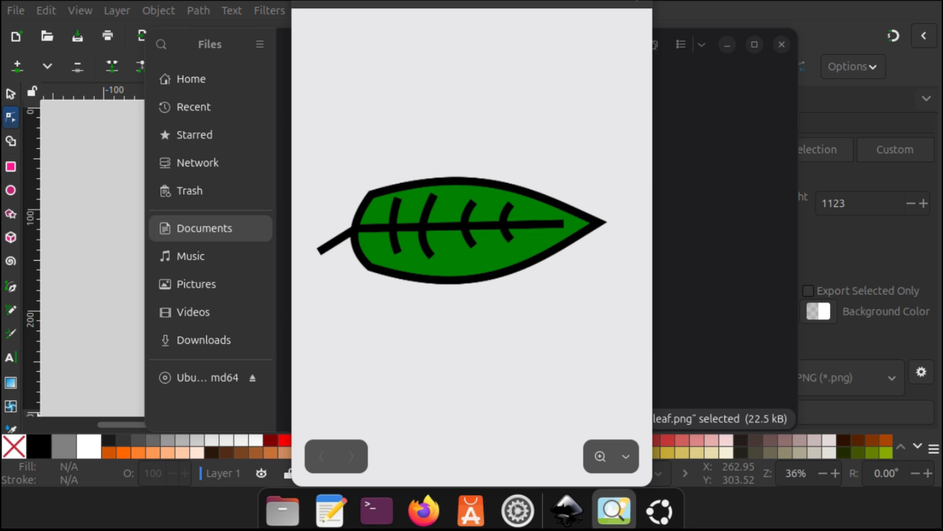
pyautogui.click(637, 1)
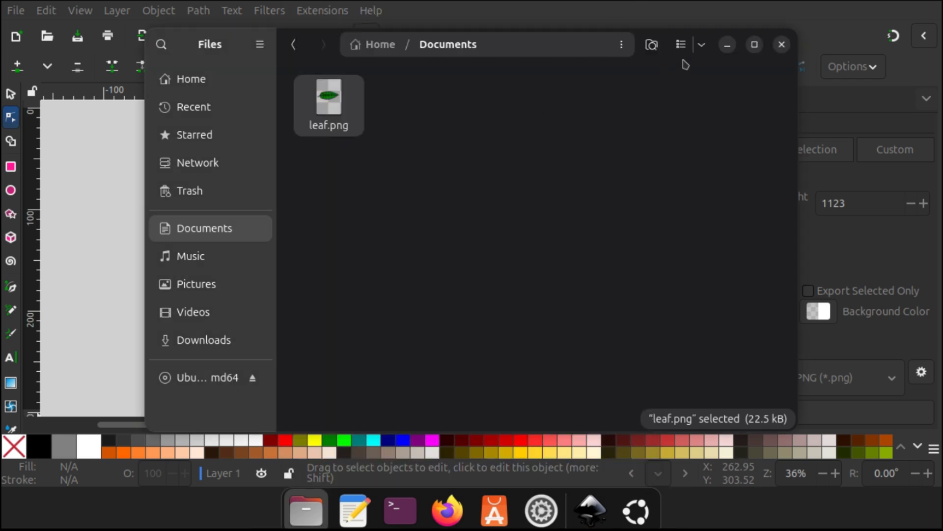
pyautogui.click(378, 45)
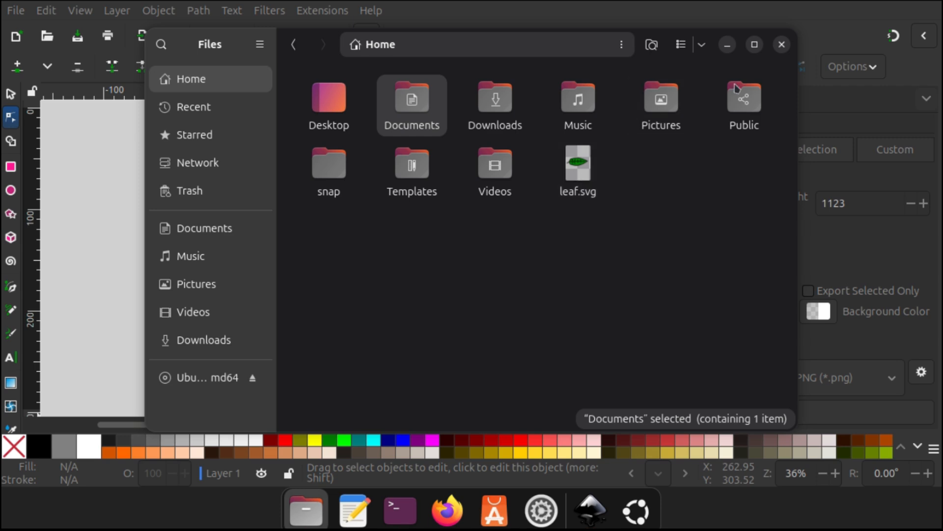
pyautogui.click(782, 45)
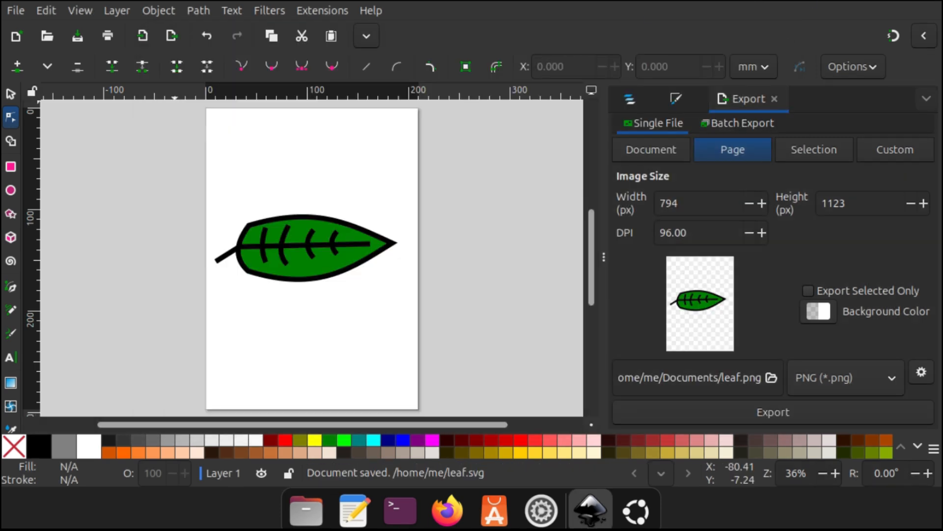